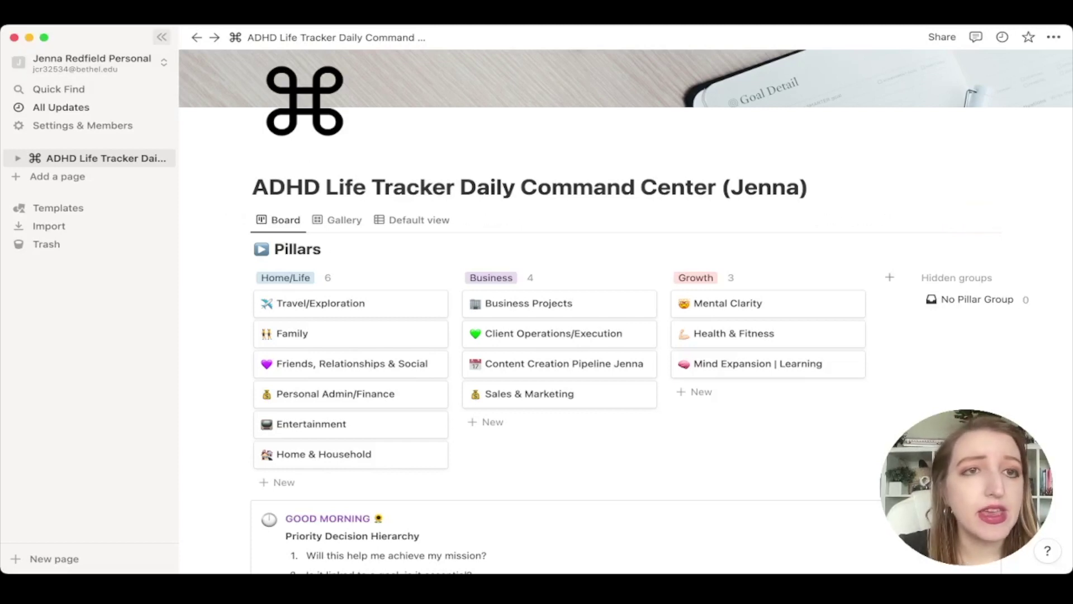
Collapse the sidebar so the Command Center page fills the window.
{"action": "left_click", "coordinate": [161, 36]}
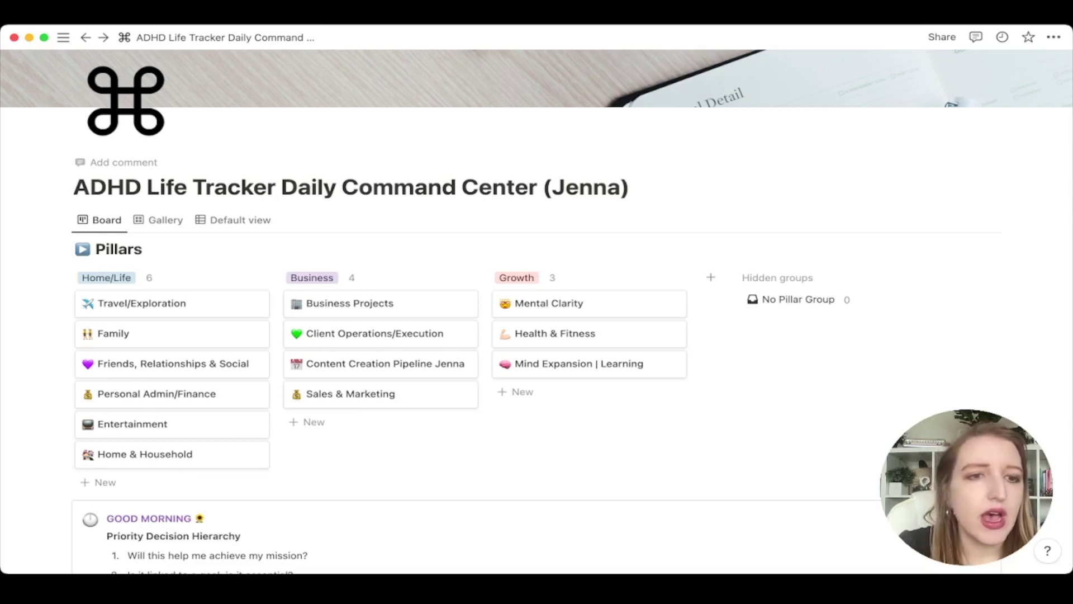
Switch the Pillars database to its Gallery view showing all 13 pillar cards.
{"action": "left_click", "coordinate": [159, 220]}
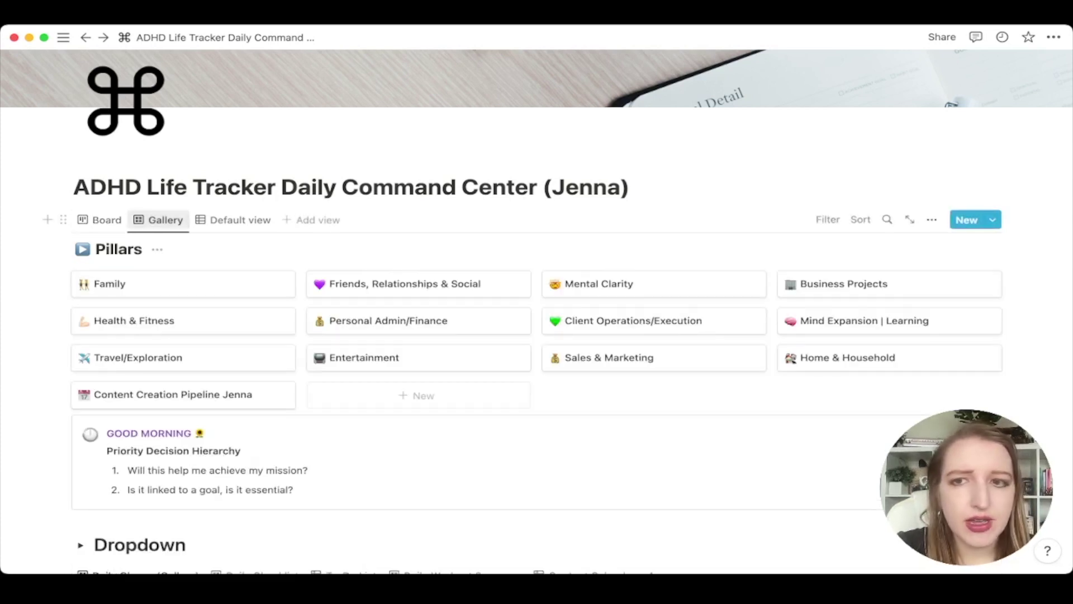
Set the Pillars gallery's card preview to Page cover in the layout settings.
{"action": "left_click", "coordinate": [931, 220]}
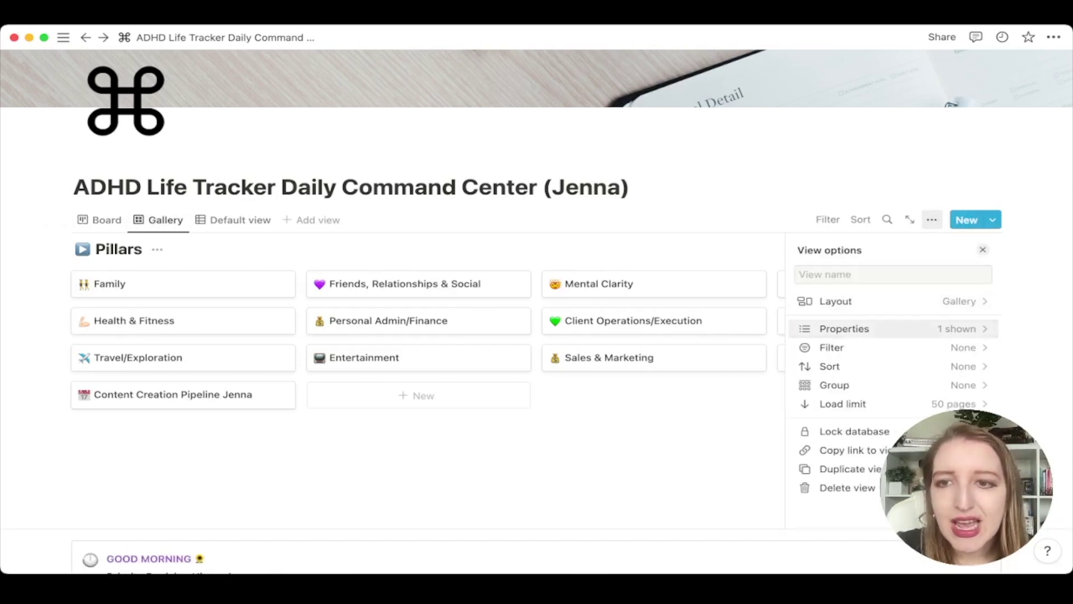
{"action": "left_click", "coordinate": [844, 328]}
{"action": "left_click", "coordinate": [805, 247]}
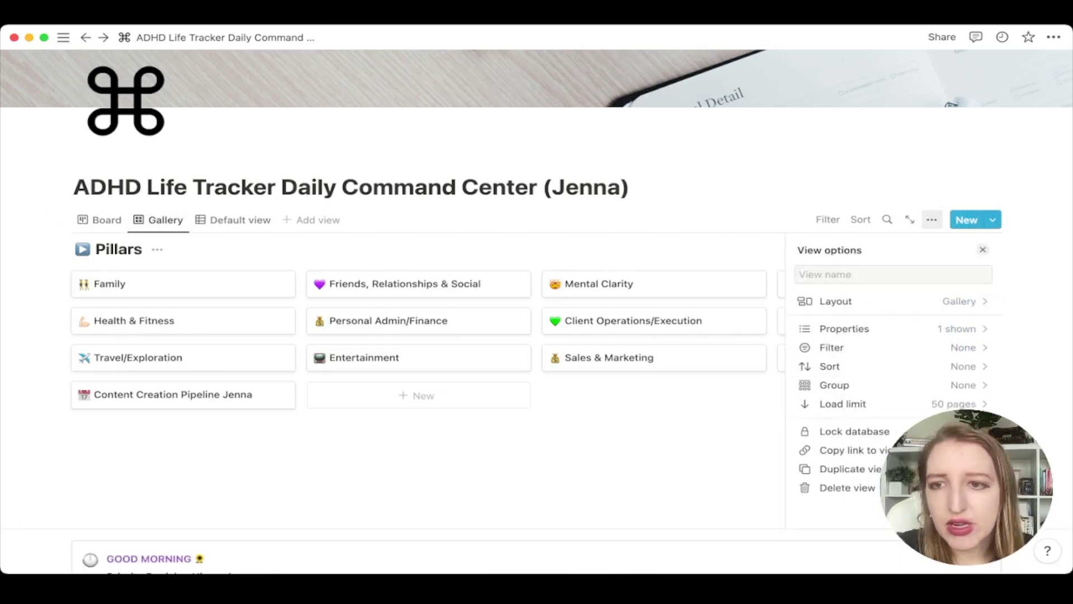
{"action": "left_click", "coordinate": [836, 301]}
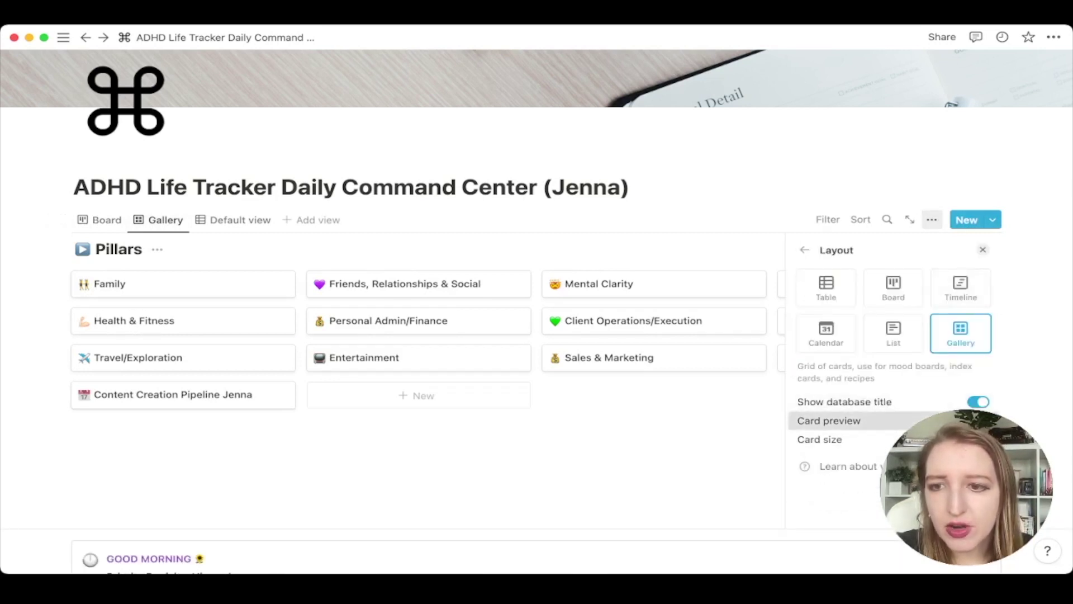
{"action": "left_click", "coordinate": [829, 420]}
{"action": "left_click", "coordinate": [839, 460]}
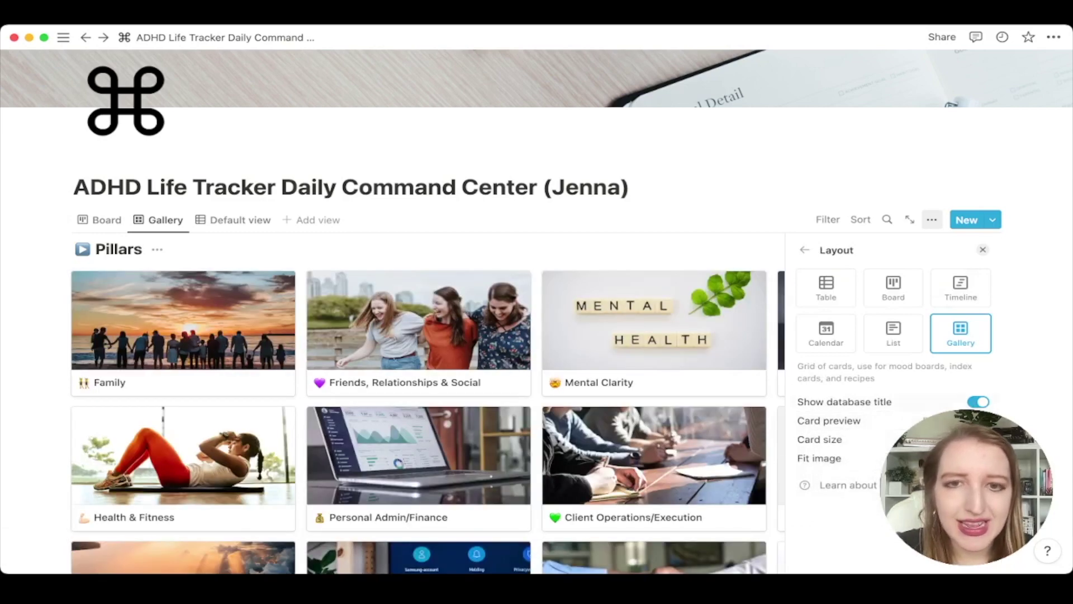
{"action": "key", "text": "Escape"}
Switch the Pillars database back to its Board view.
{"action": "scroll", "coordinate": [419, 336], "scroll_direction": "down", "scroll_amount": 10}
{"action": "scroll", "coordinate": [419, 280], "scroll_direction": "up", "scroll_amount": 8}
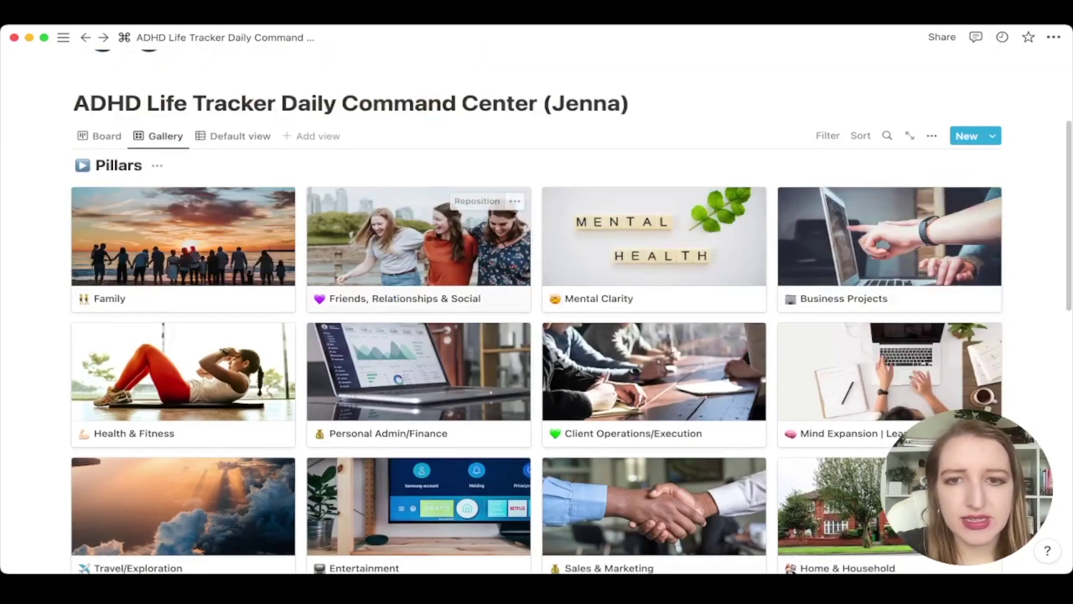
{"action": "scroll", "coordinate": [419, 251], "scroll_direction": "up", "scroll_amount": 2}
{"action": "left_click", "coordinate": [99, 182]}
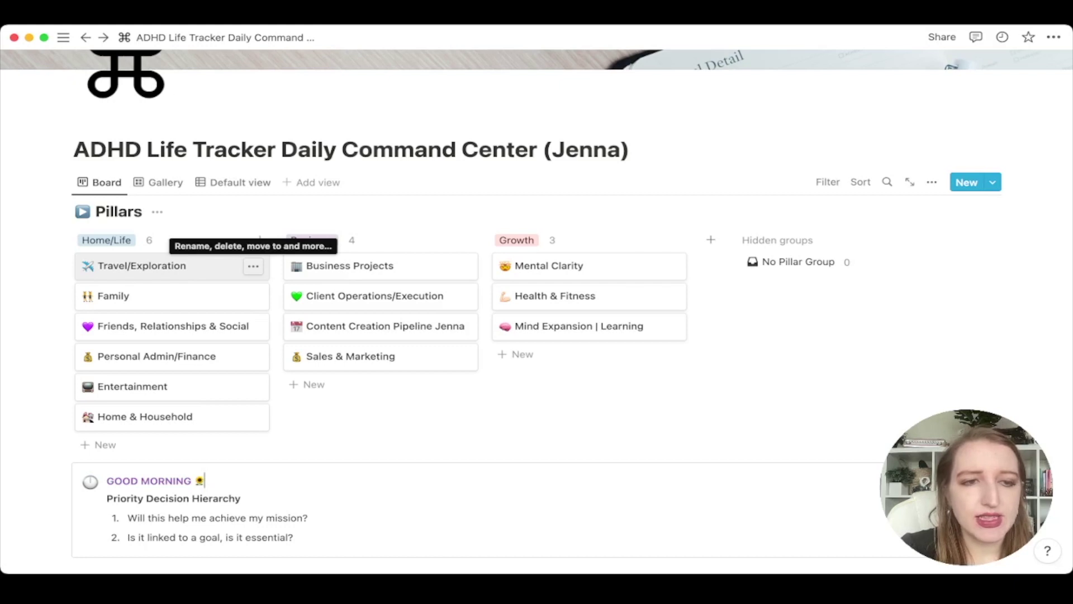
Preview the Entertainment pillar and browse its Knowledge Vault, Bucket List and The Brains relations.
{"action": "left_click", "coordinate": [132, 386]}
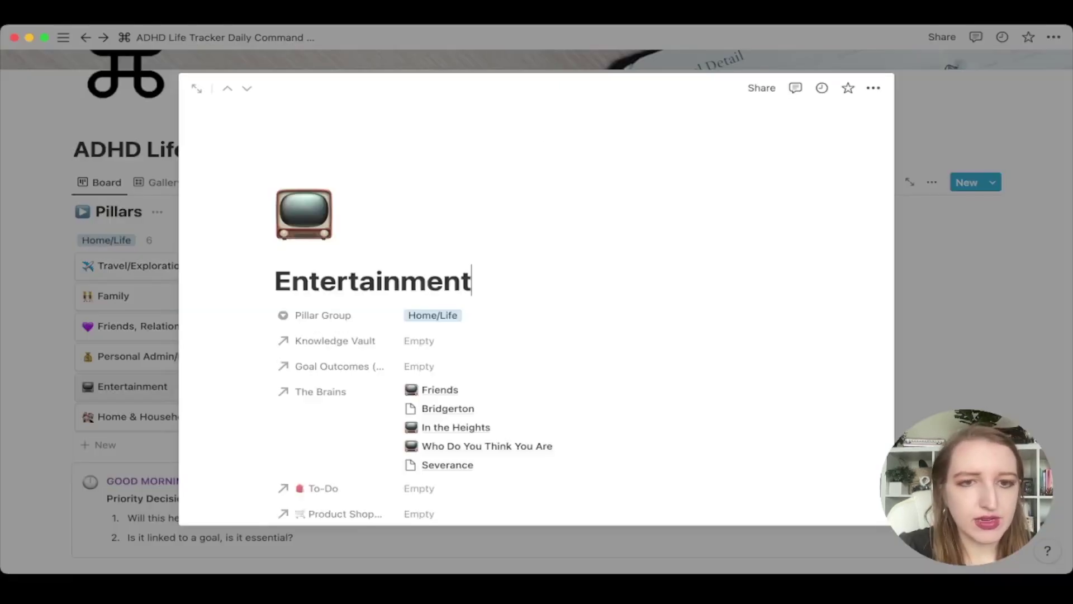
{"action": "scroll", "coordinate": [537, 302], "scroll_direction": "down", "scroll_amount": 5}
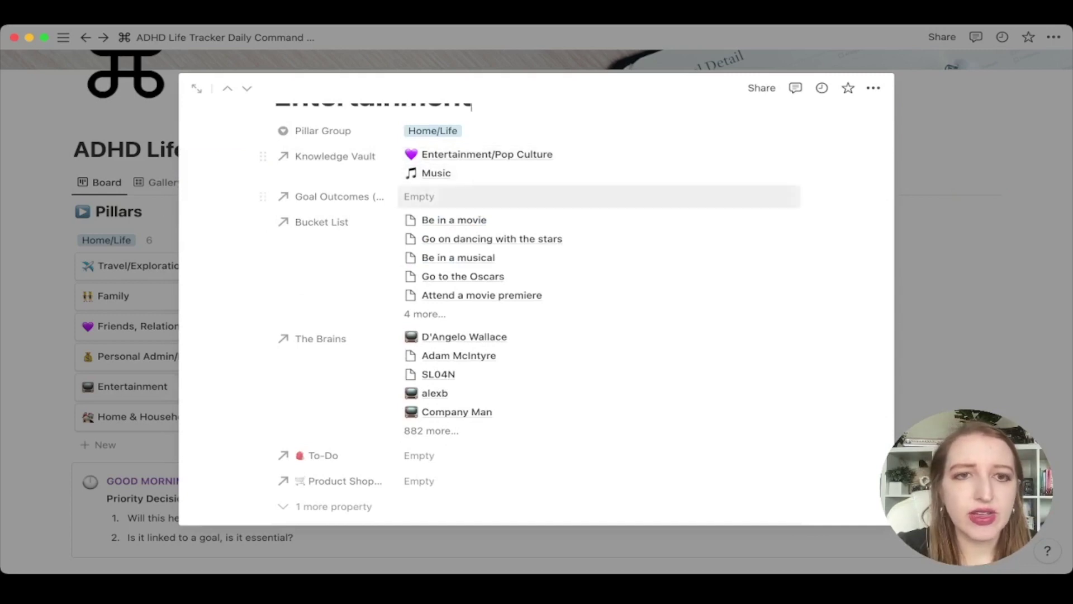
{"action": "scroll", "coordinate": [559, 335], "scroll_direction": "down", "scroll_amount": 3}
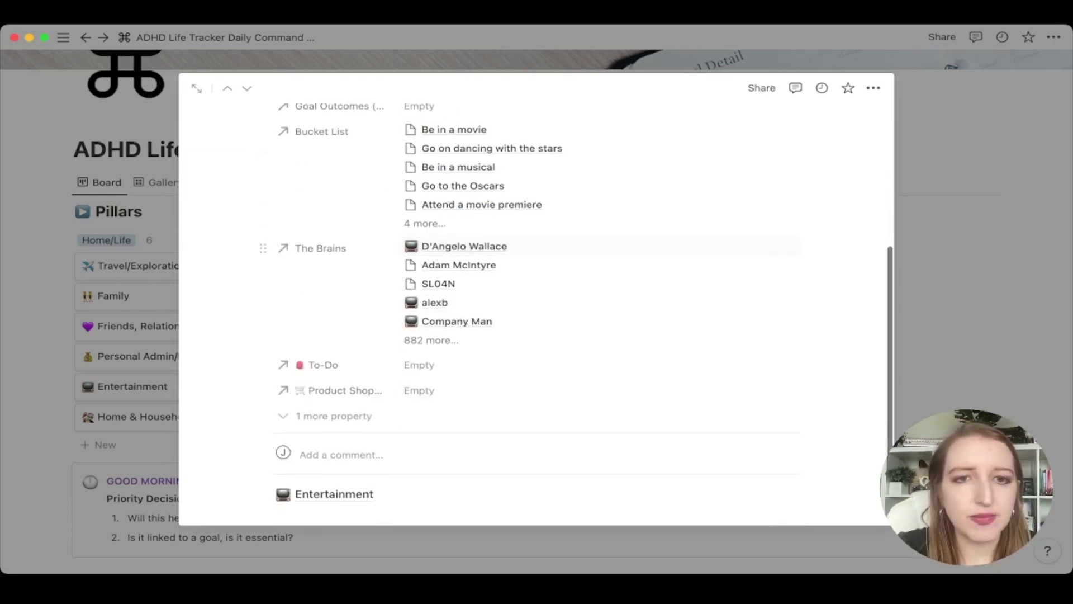
{"action": "scroll", "coordinate": [559, 280], "scroll_direction": "down", "scroll_amount": 4}
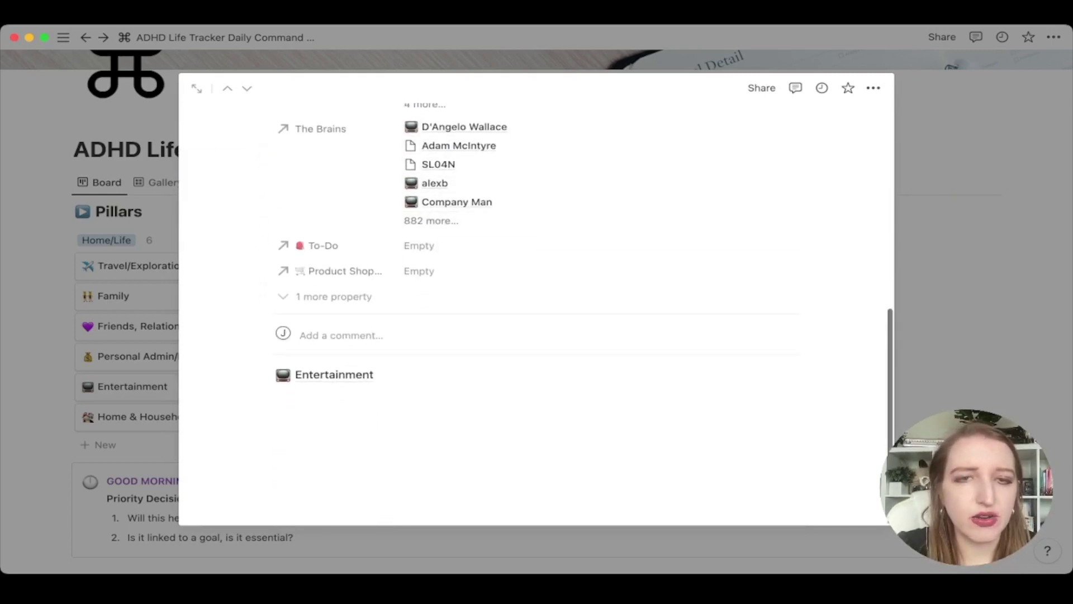
{"action": "scroll", "coordinate": [536, 313], "scroll_direction": "up", "scroll_amount": 10}
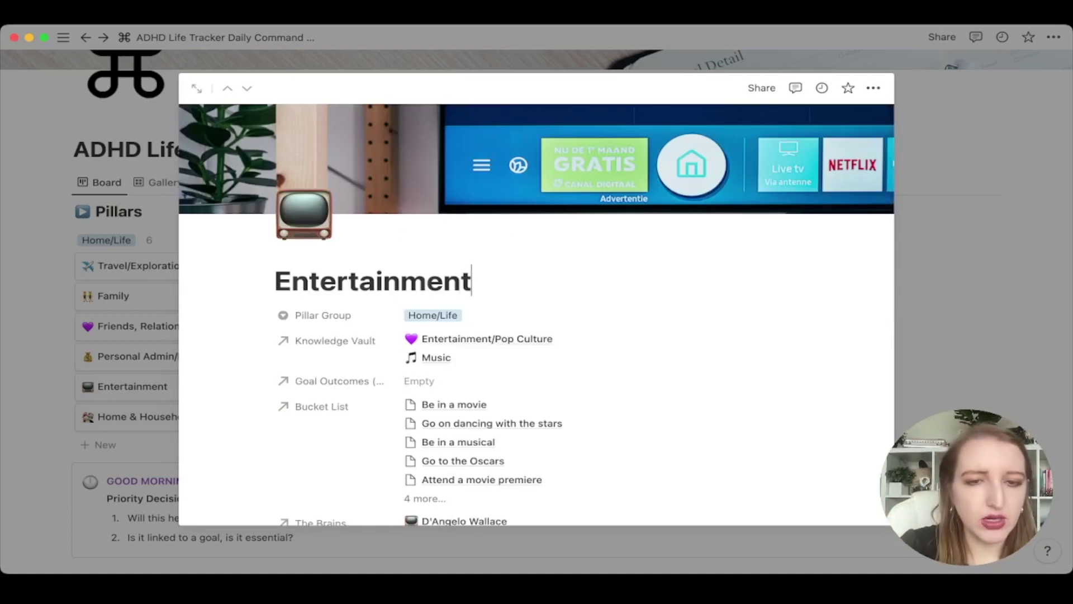
{"action": "scroll", "coordinate": [559, 291], "scroll_direction": "down", "scroll_amount": 5}
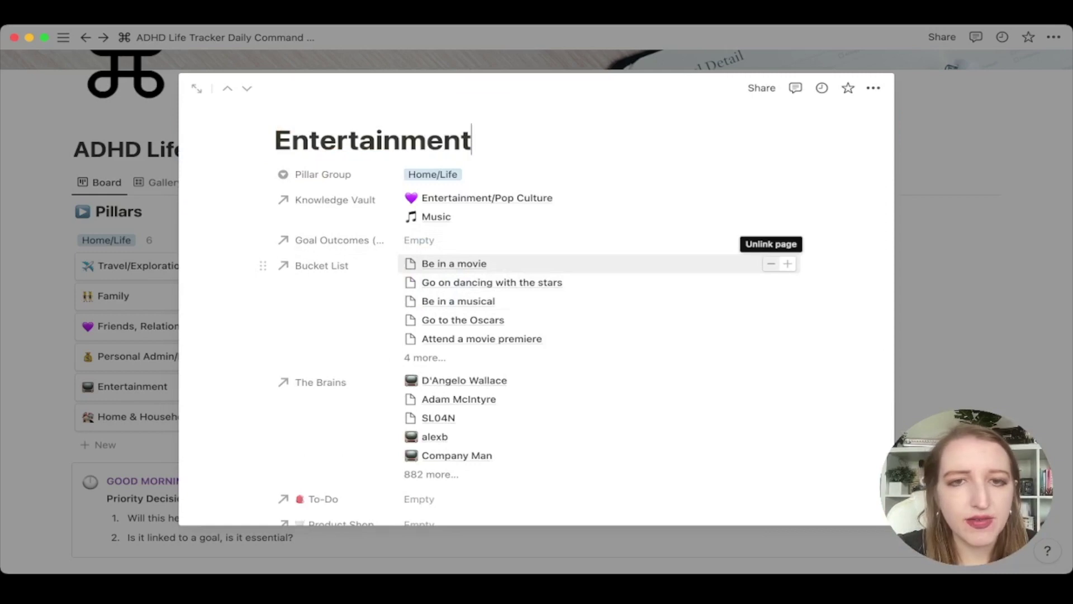
{"action": "scroll", "coordinate": [559, 335], "scroll_direction": "down", "scroll_amount": 3}
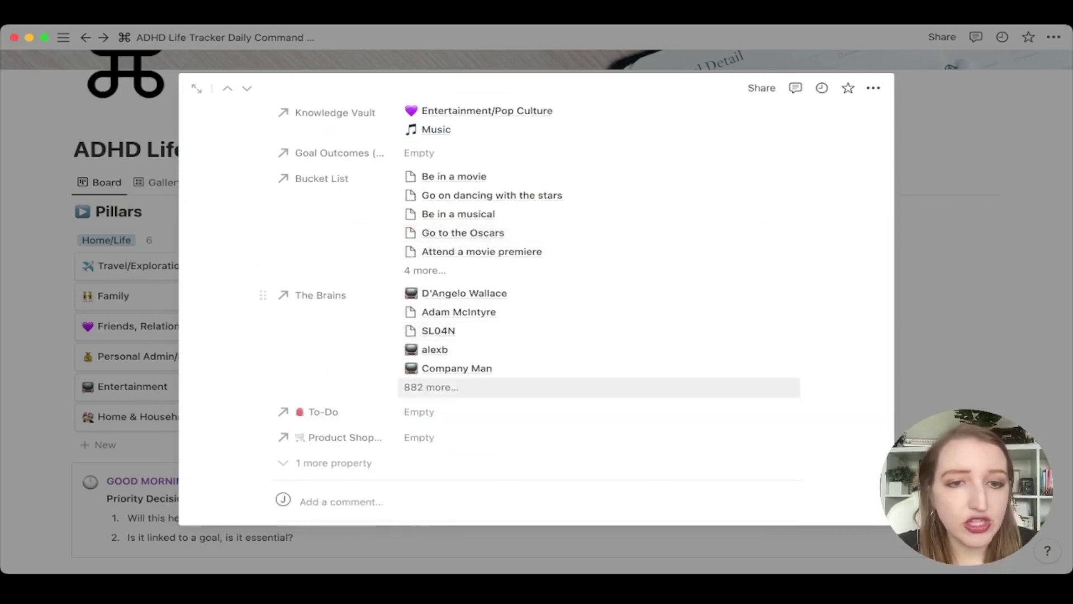
{"action": "scroll", "coordinate": [559, 386], "scroll_direction": "down", "scroll_amount": 6}
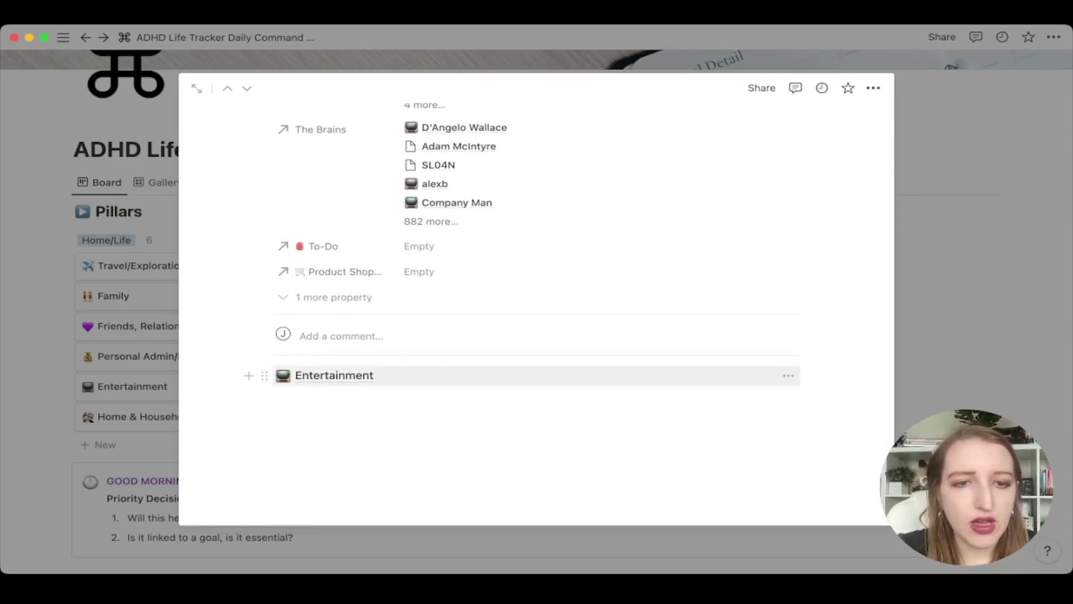
Open the Entertainment sub-page, then go back up to the Entertainment pillar page.
{"action": "left_click", "coordinate": [334, 375]}
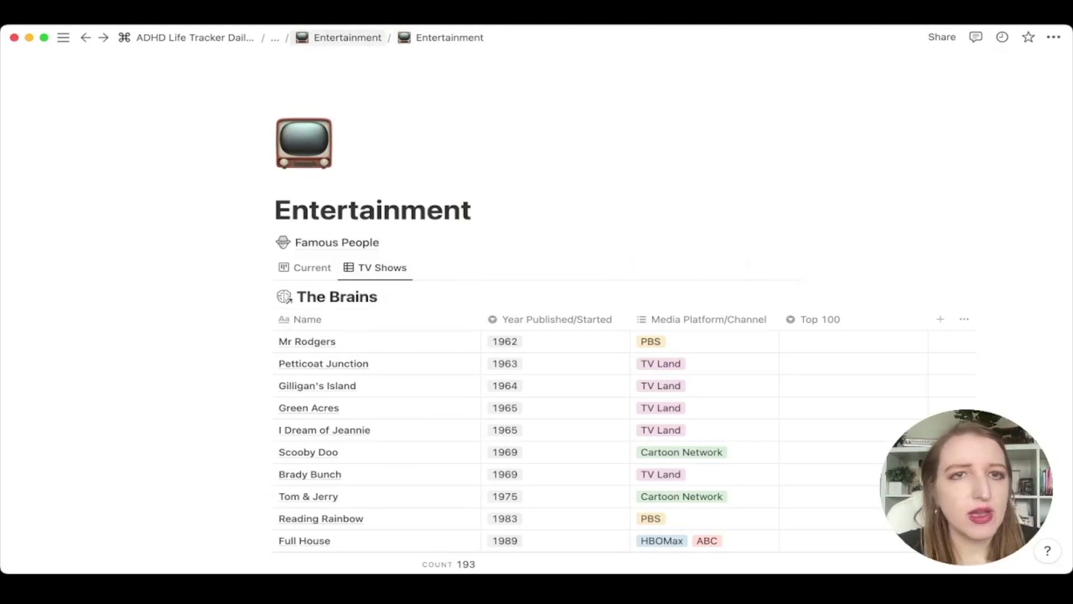
{"action": "left_click", "coordinate": [342, 37]}
{"action": "scroll", "coordinate": [537, 280], "scroll_direction": "down", "scroll_amount": 5}
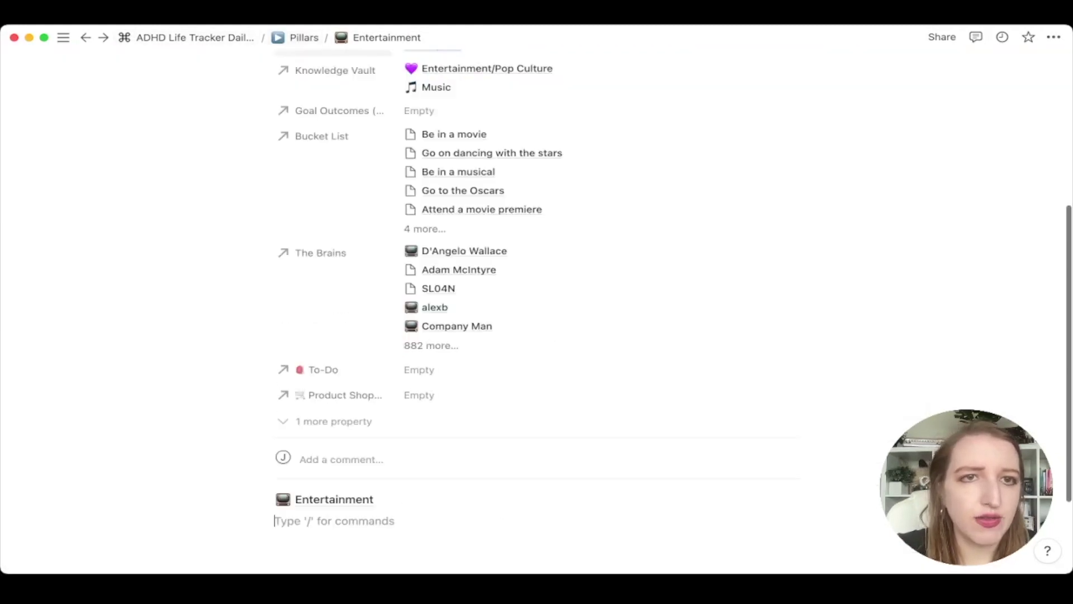
Open the Business Projects pillar as a full page, browse it, and return to Pillars.
{"action": "left_click", "coordinate": [304, 38]}
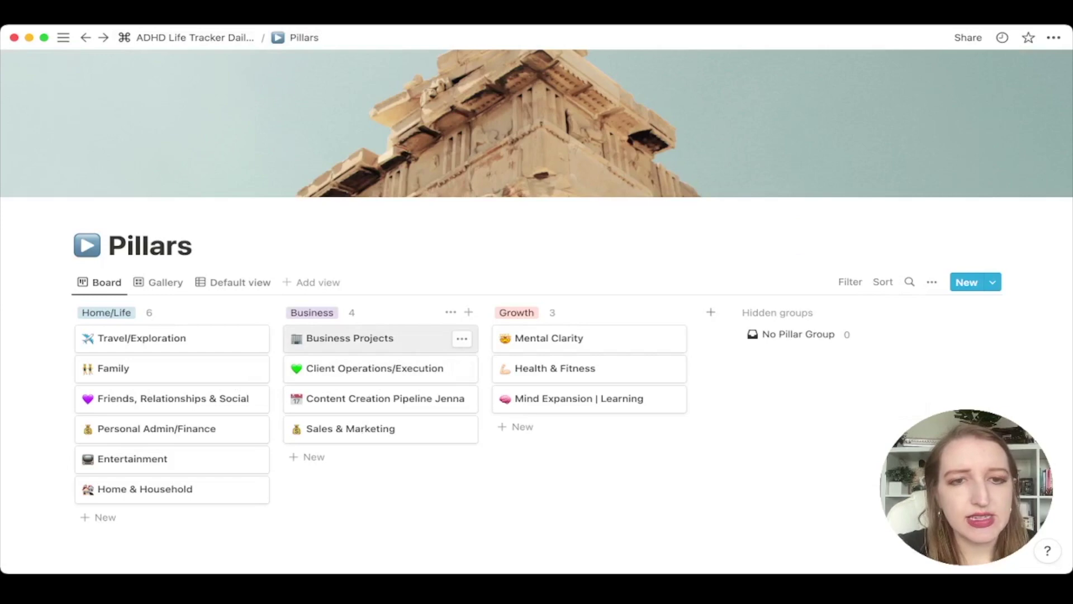
{"action": "left_click", "coordinate": [380, 337]}
{"action": "left_click", "coordinate": [196, 89]}
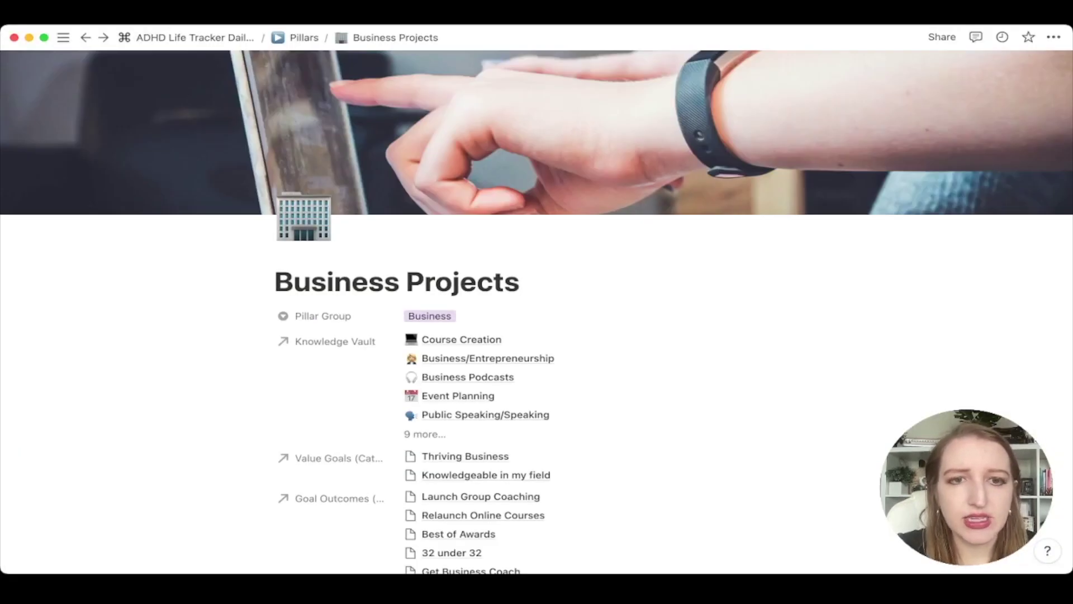
{"action": "scroll", "coordinate": [537, 313], "scroll_direction": "down", "scroll_amount": 15}
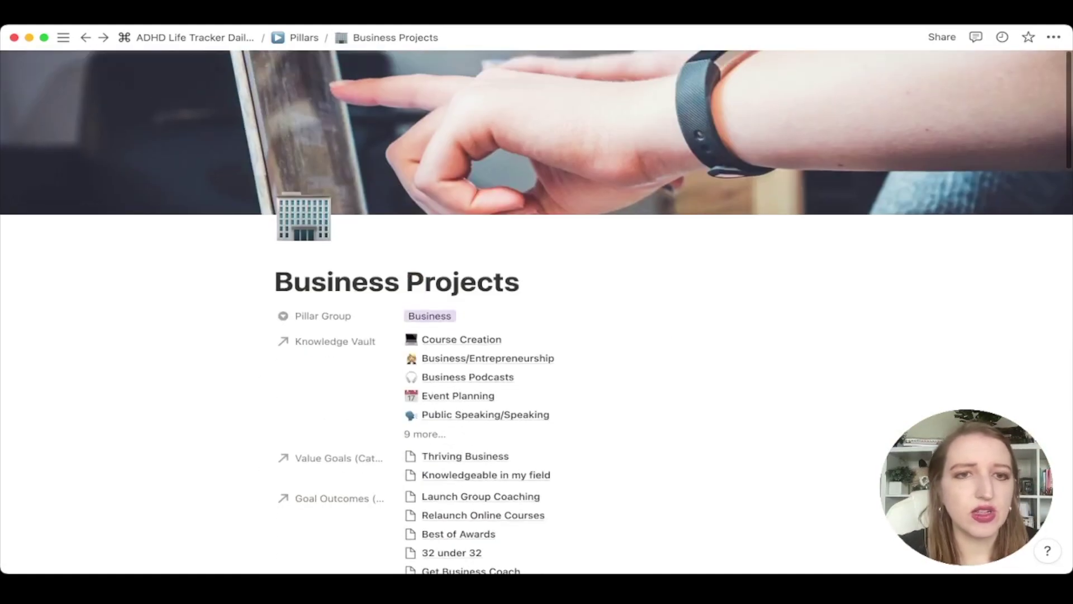
{"action": "scroll", "coordinate": [537, 308], "scroll_direction": "up", "scroll_amount": 10}
{"action": "left_click", "coordinate": [302, 37]}
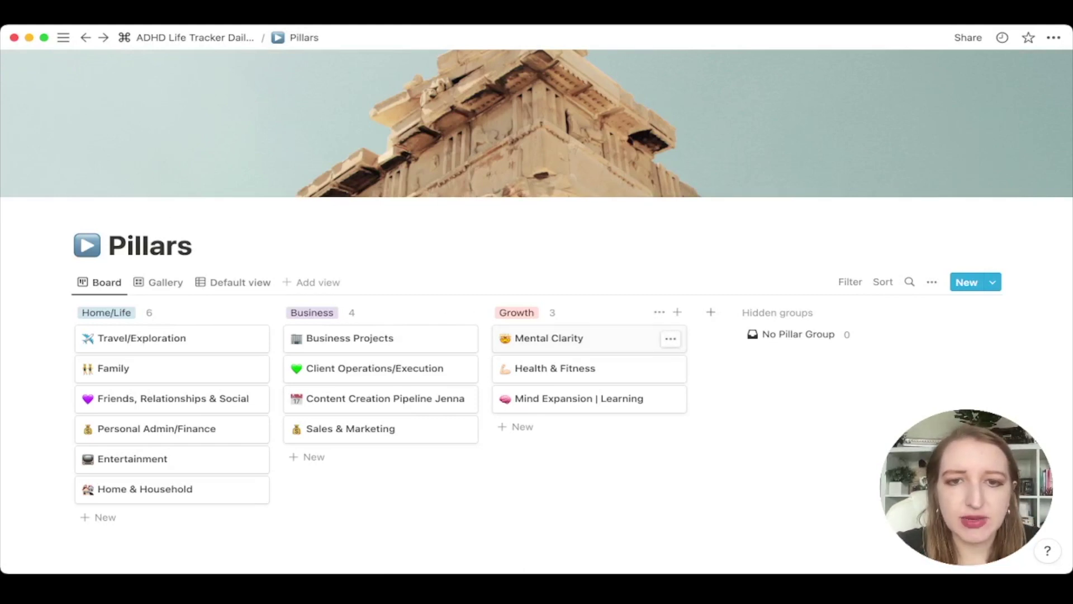
Open the Health & Fitness pillar as a full page, browse it, and return to Pillars.
{"action": "left_click", "coordinate": [555, 368]}
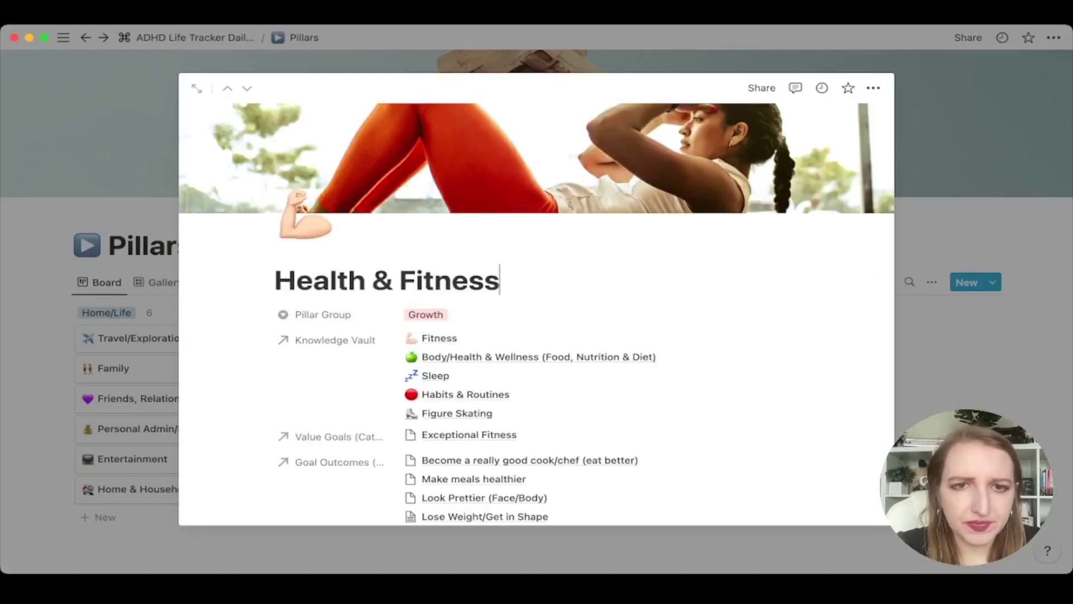
{"action": "scroll", "coordinate": [537, 313], "scroll_direction": "down", "scroll_amount": 15}
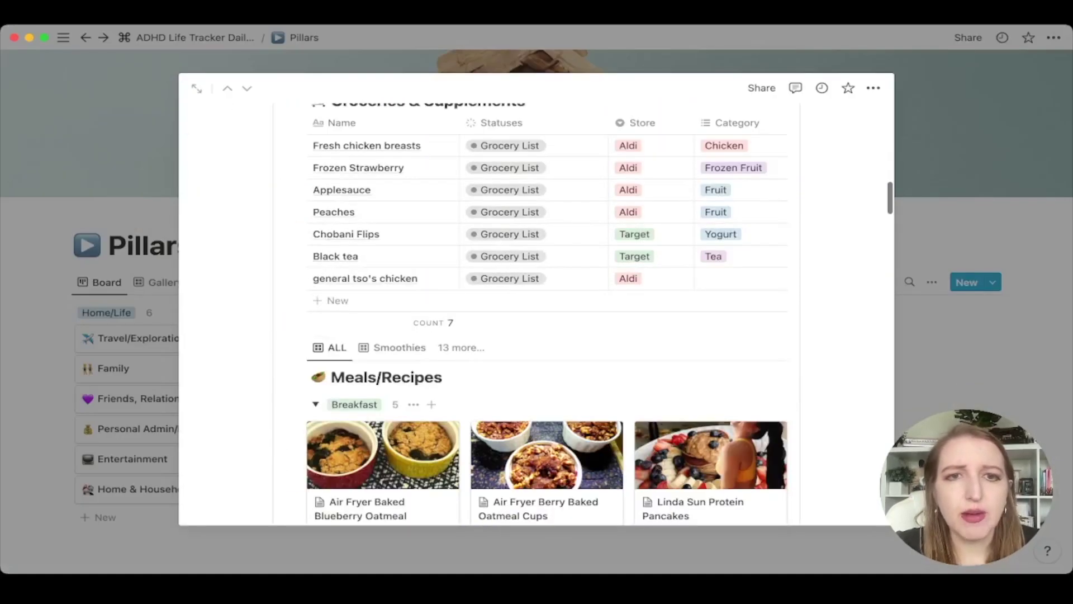
{"action": "scroll", "coordinate": [536, 313], "scroll_direction": "up", "scroll_amount": 3}
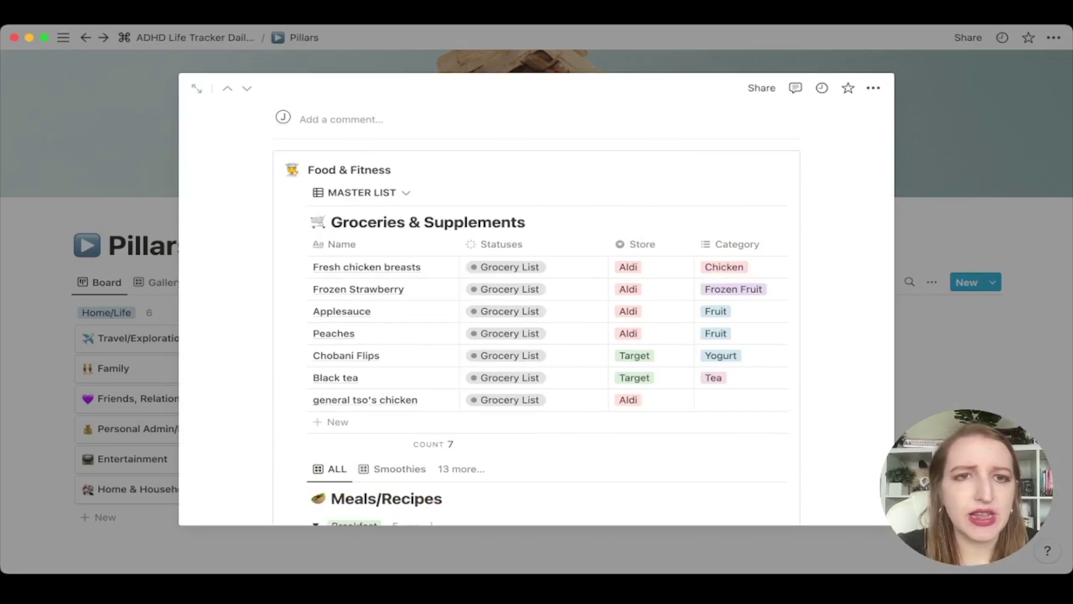
{"action": "left_click", "coordinate": [196, 89]}
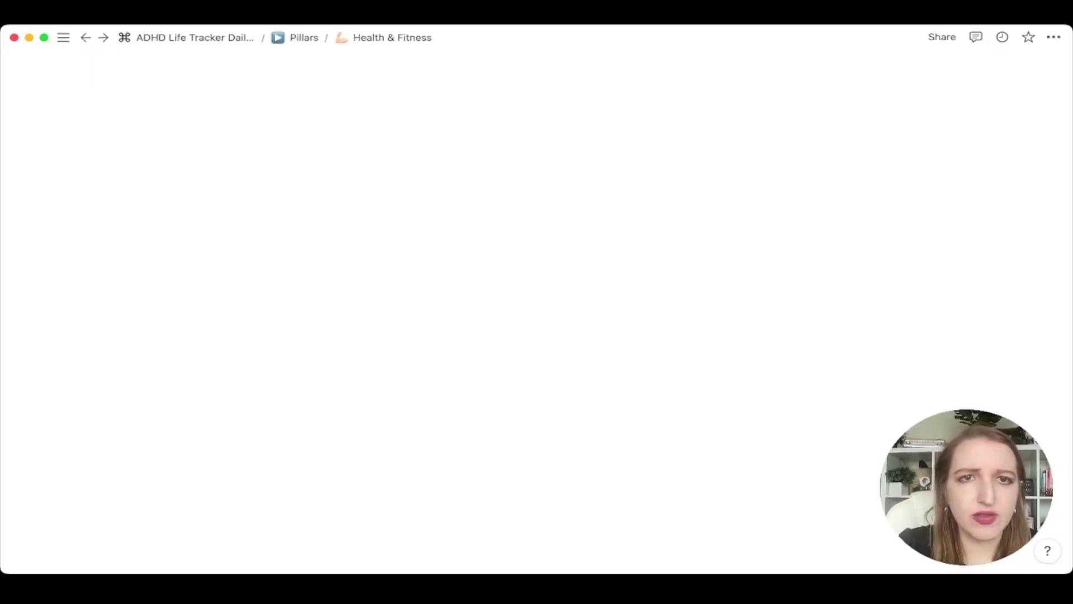
{"action": "scroll", "coordinate": [726, 168], "scroll_direction": "down", "scroll_amount": 12}
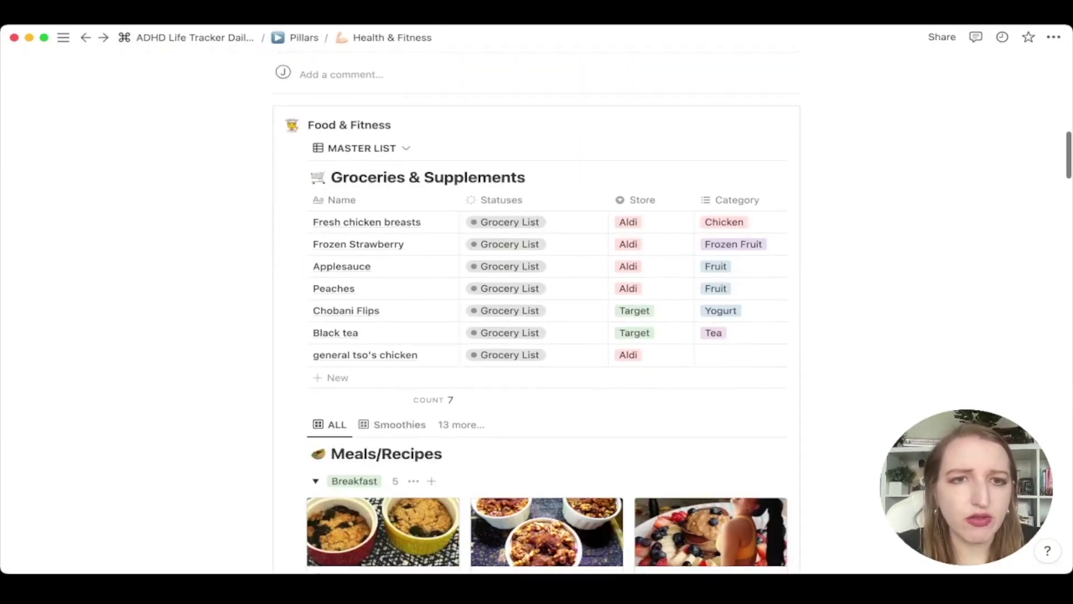
{"action": "scroll", "coordinate": [419, 331], "scroll_direction": "down", "scroll_amount": 20}
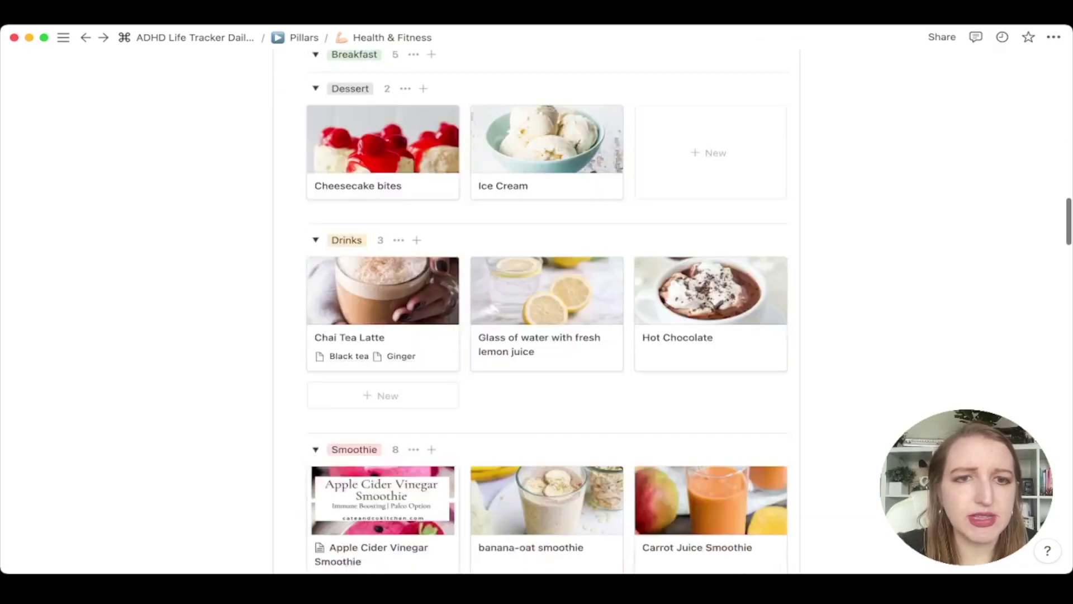
{"action": "scroll", "coordinate": [536, 313], "scroll_direction": "up", "scroll_amount": 15}
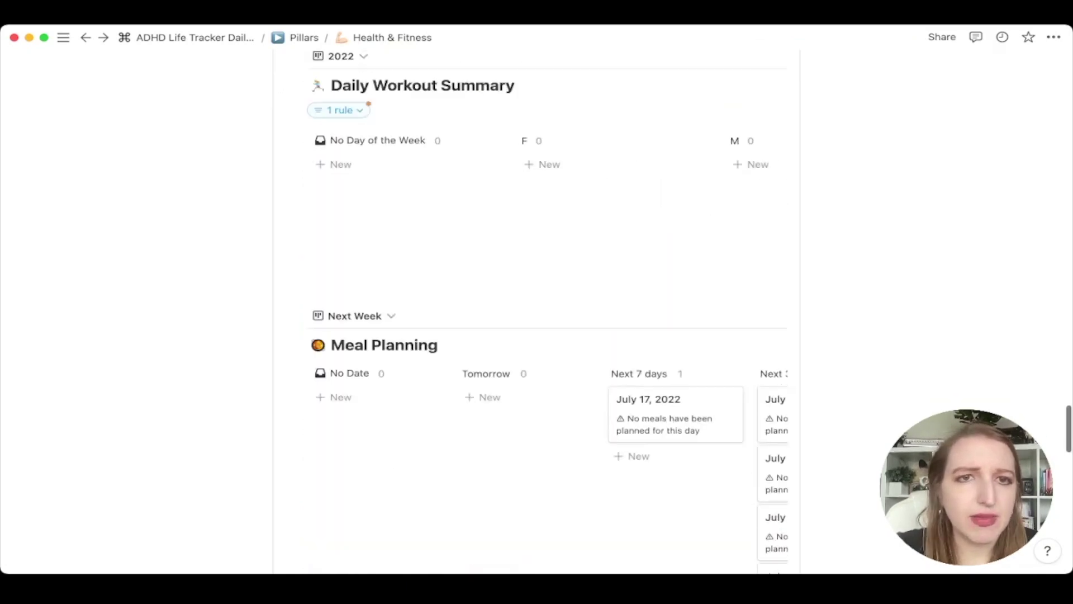
{"action": "scroll", "coordinate": [548, 313], "scroll_direction": "down", "scroll_amount": 10}
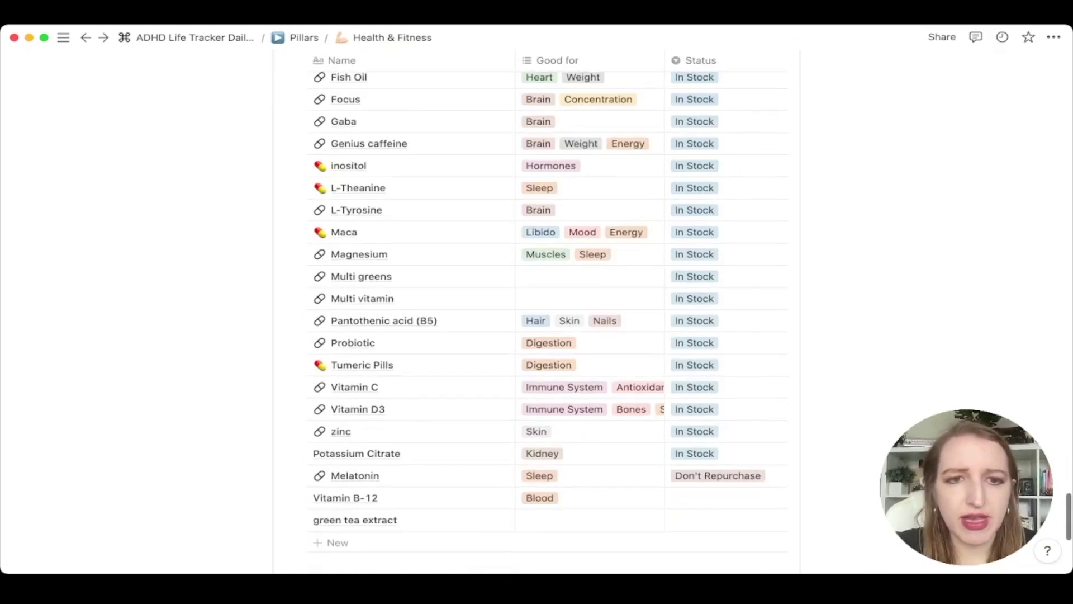
{"action": "scroll", "coordinate": [548, 313], "scroll_direction": "up", "scroll_amount": 5}
{"action": "left_click", "coordinate": [303, 37]}
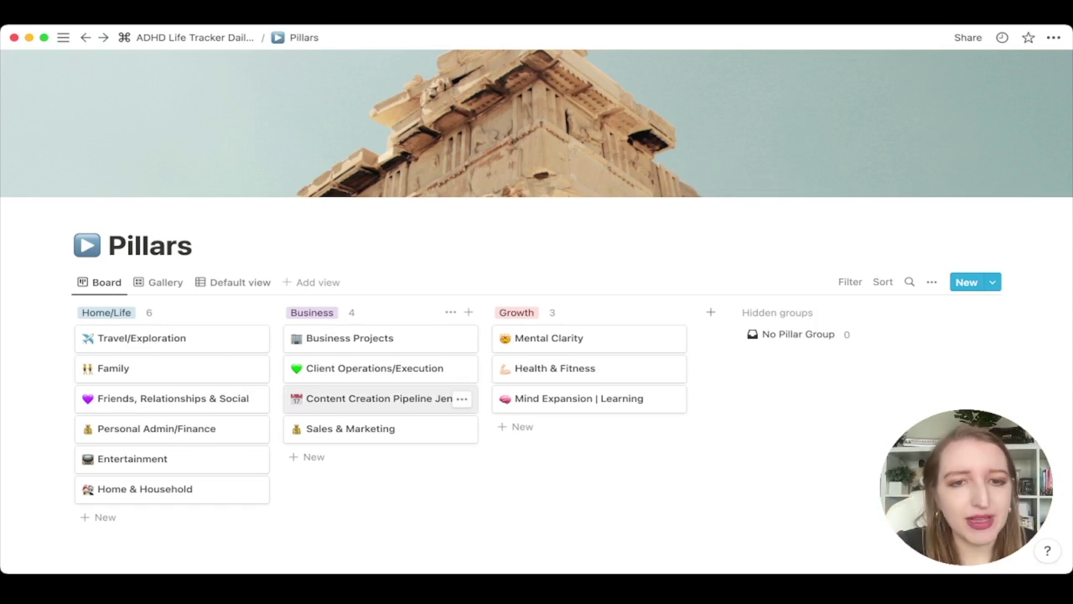
{"action": "left_click", "coordinate": [380, 398]}
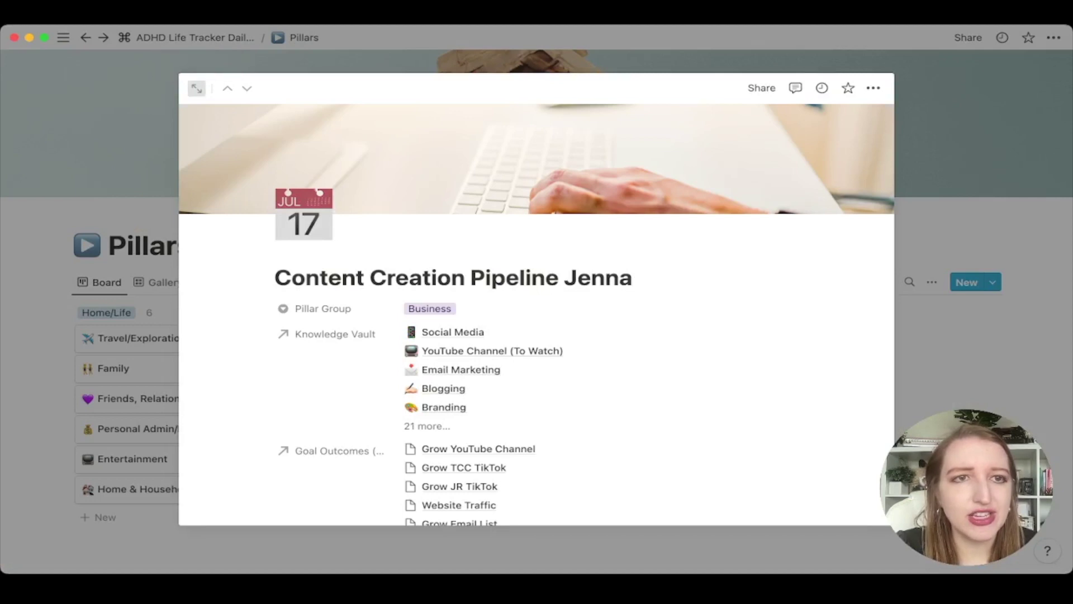
{"action": "left_click", "coordinate": [196, 88]}
{"action": "scroll", "coordinate": [536, 311], "scroll_direction": "down", "scroll_amount": 15}
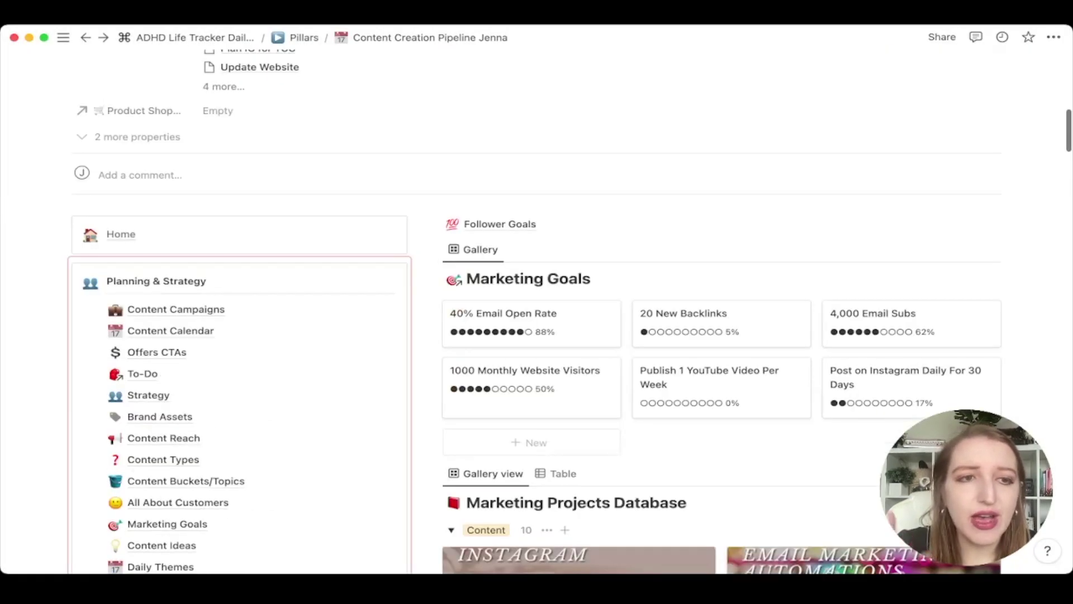
{"action": "scroll", "coordinate": [115, 366], "scroll_direction": "down", "scroll_amount": 9}
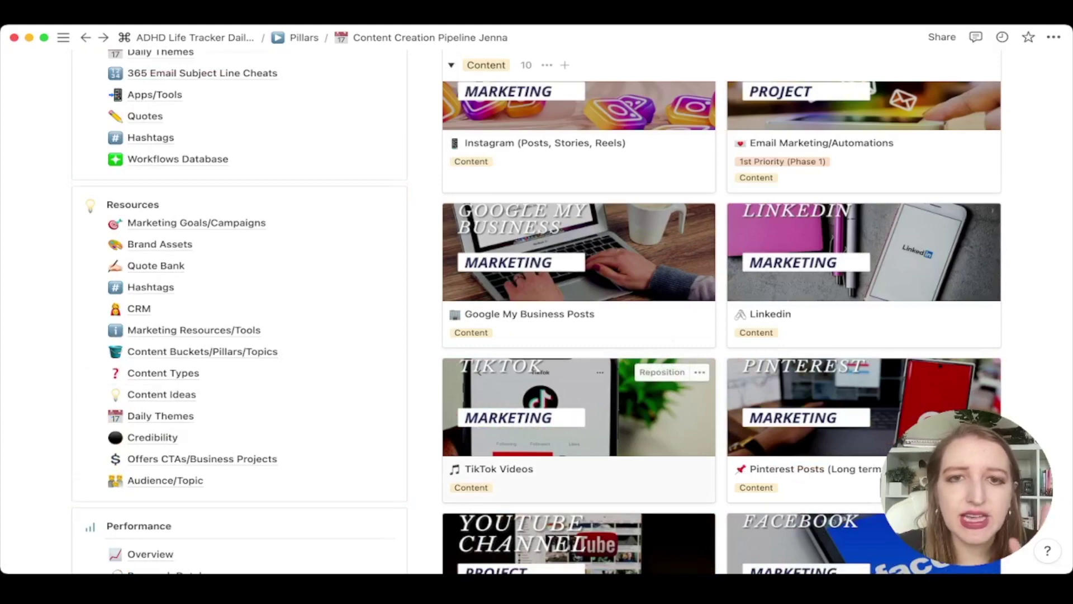
{"action": "scroll", "coordinate": [614, 391], "scroll_direction": "up", "scroll_amount": 3}
{"action": "scroll", "coordinate": [615, 392], "scroll_direction": "down", "scroll_amount": 15}
{"action": "scroll", "coordinate": [537, 310], "scroll_direction": "down", "scroll_amount": 20}
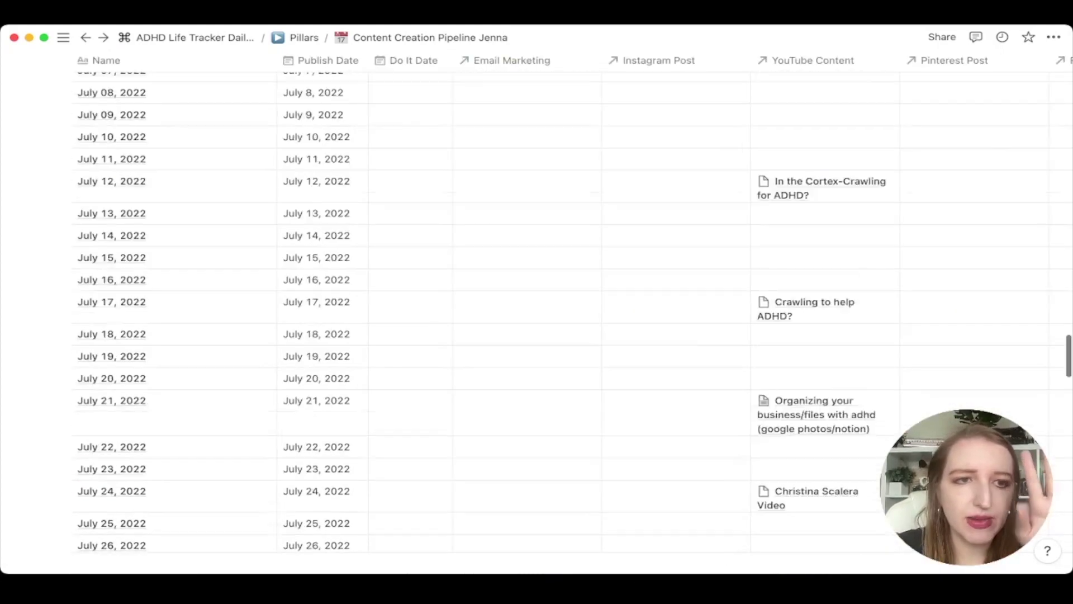
{"action": "scroll", "coordinate": [615, 324], "scroll_direction": "up", "scroll_amount": 20}
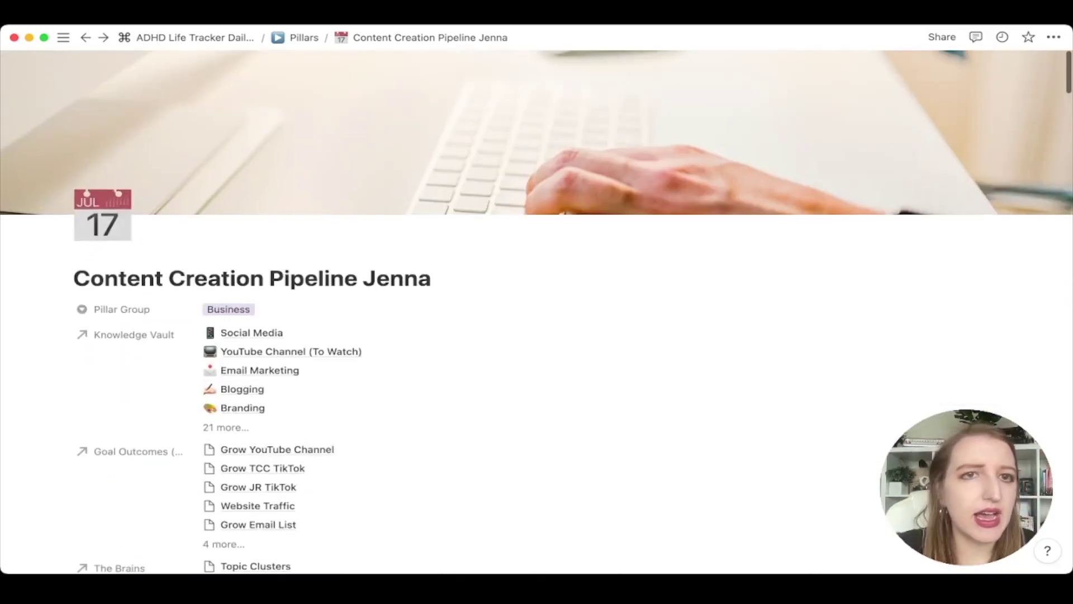
{"action": "left_click", "coordinate": [304, 38]}
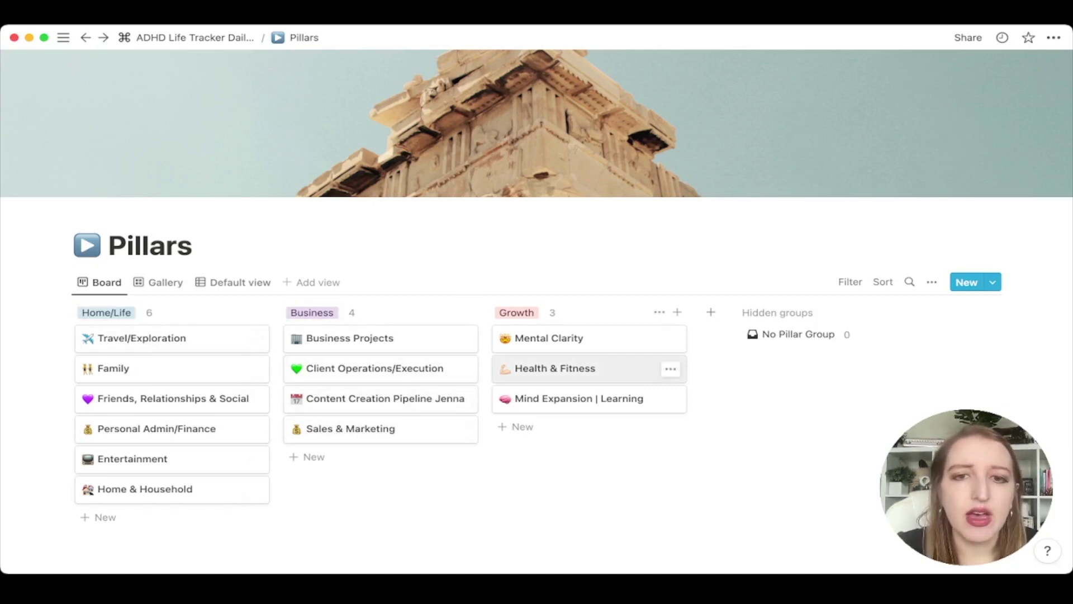
{"action": "left_click", "coordinate": [578, 398]}
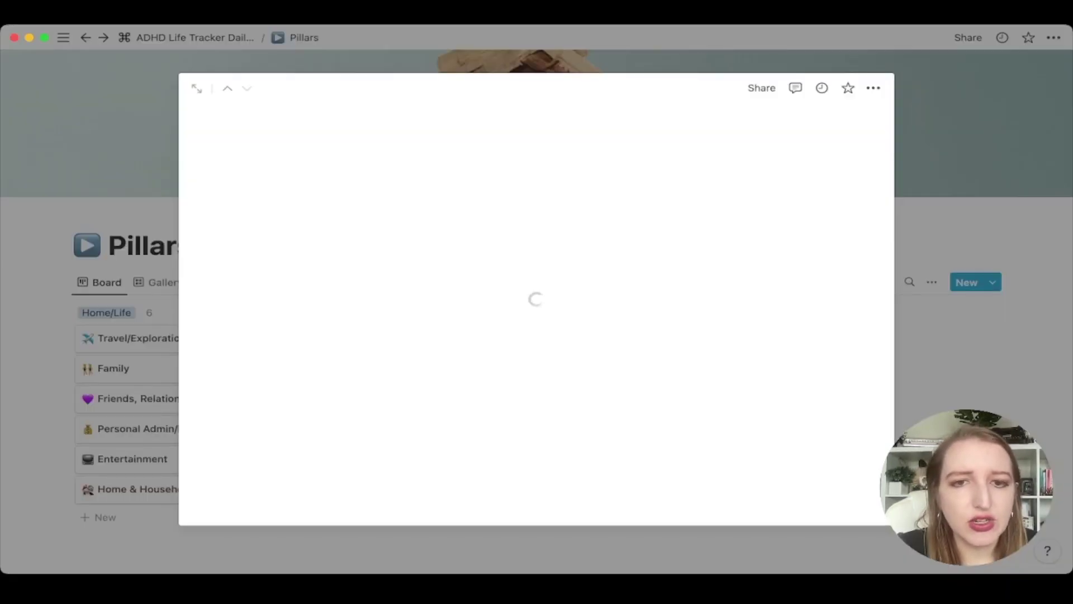
{"action": "scroll", "coordinate": [537, 280], "scroll_direction": "down", "scroll_amount": 10}
{"action": "scroll", "coordinate": [536, 302], "scroll_direction": "up", "scroll_amount": 5}
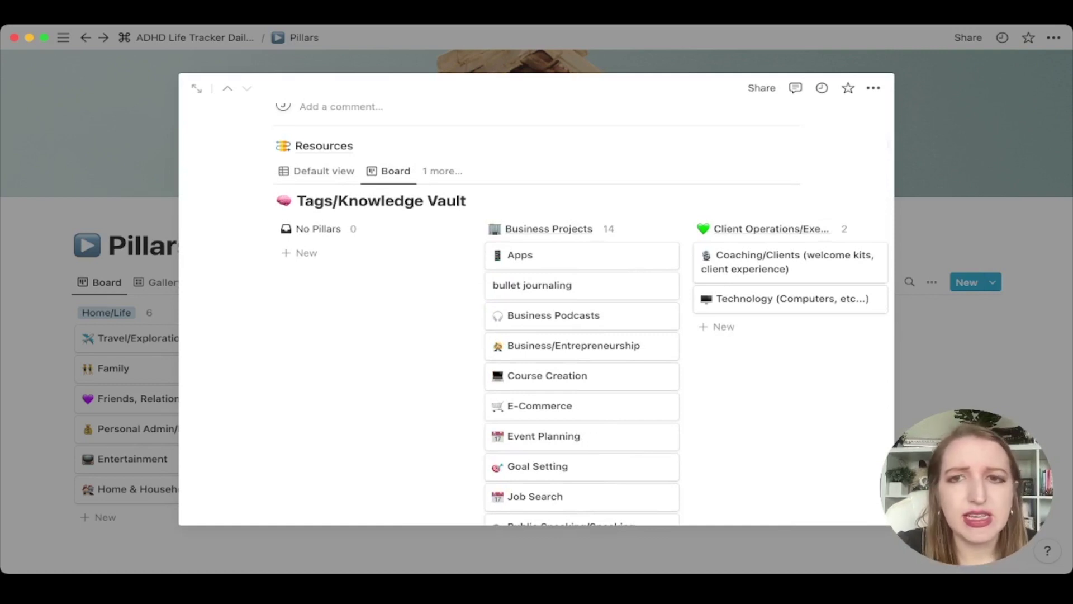
{"action": "scroll", "coordinate": [536, 364], "scroll_direction": "right", "scroll_amount": 20}
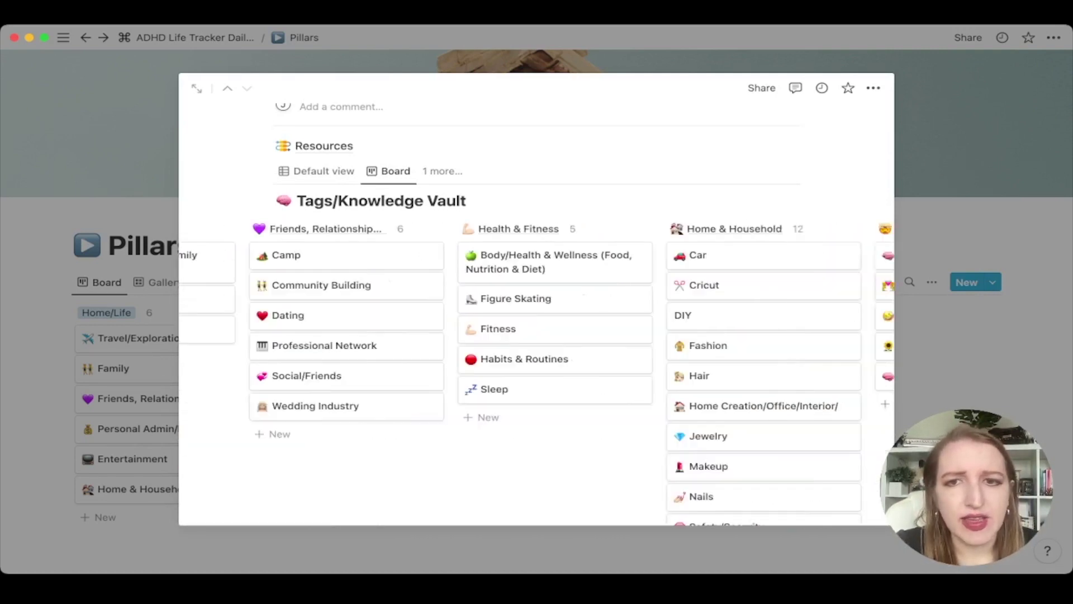
{"action": "scroll", "coordinate": [536, 364], "scroll_direction": "right", "scroll_amount": 15}
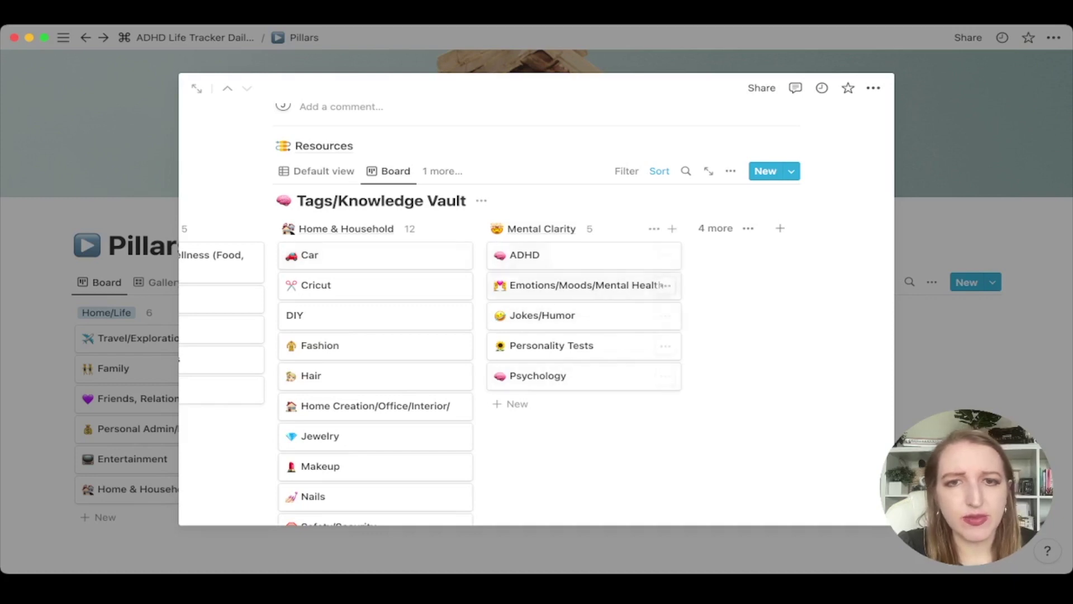
{"action": "left_click", "coordinate": [576, 285]}
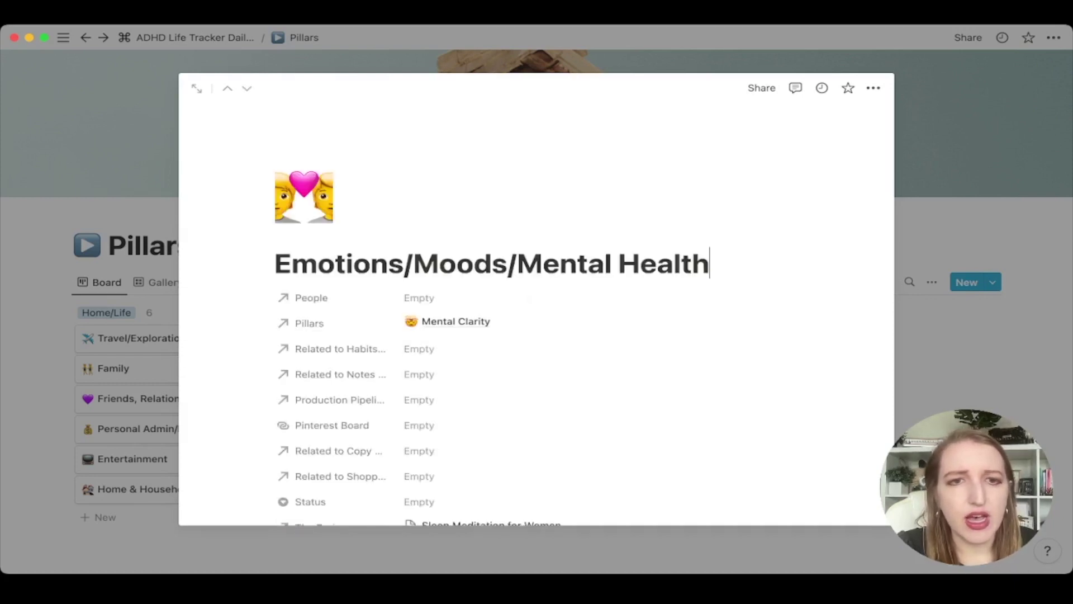
{"action": "scroll", "coordinate": [536, 308], "scroll_direction": "down", "scroll_amount": 10}
{"action": "scroll", "coordinate": [537, 302], "scroll_direction": "up", "scroll_amount": 3}
{"action": "scroll", "coordinate": [537, 302], "scroll_direction": "down", "scroll_amount": 6}
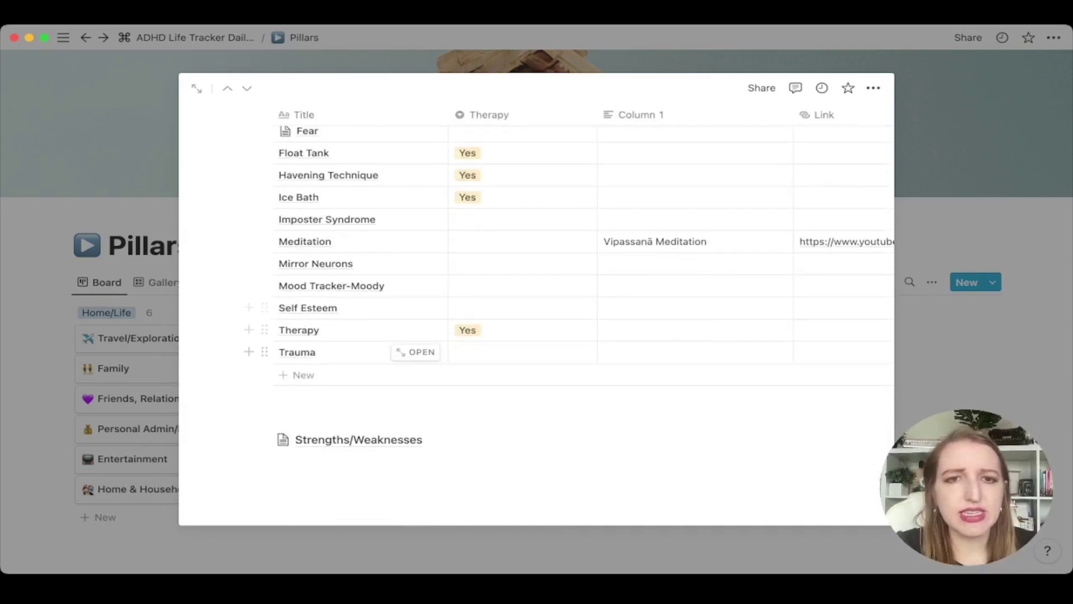
{"action": "key", "text": "Escape"}
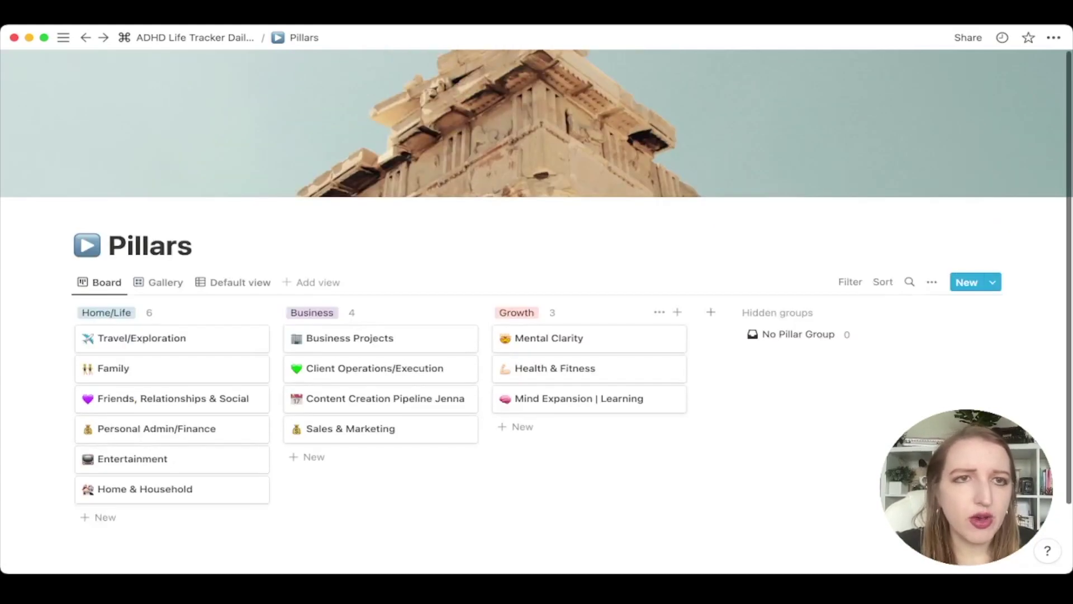
Go to the parent ADHD Life Tracker page and list the Dropdown database's nine views.
{"action": "left_click", "coordinate": [196, 38]}
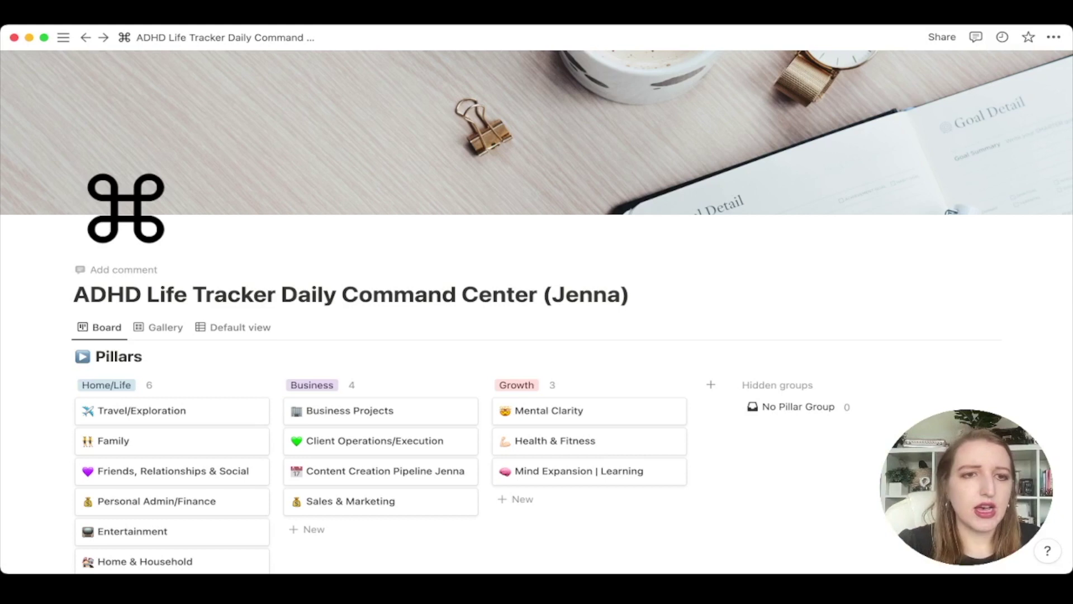
{"action": "scroll", "coordinate": [168, 268], "scroll_direction": "down", "scroll_amount": 5}
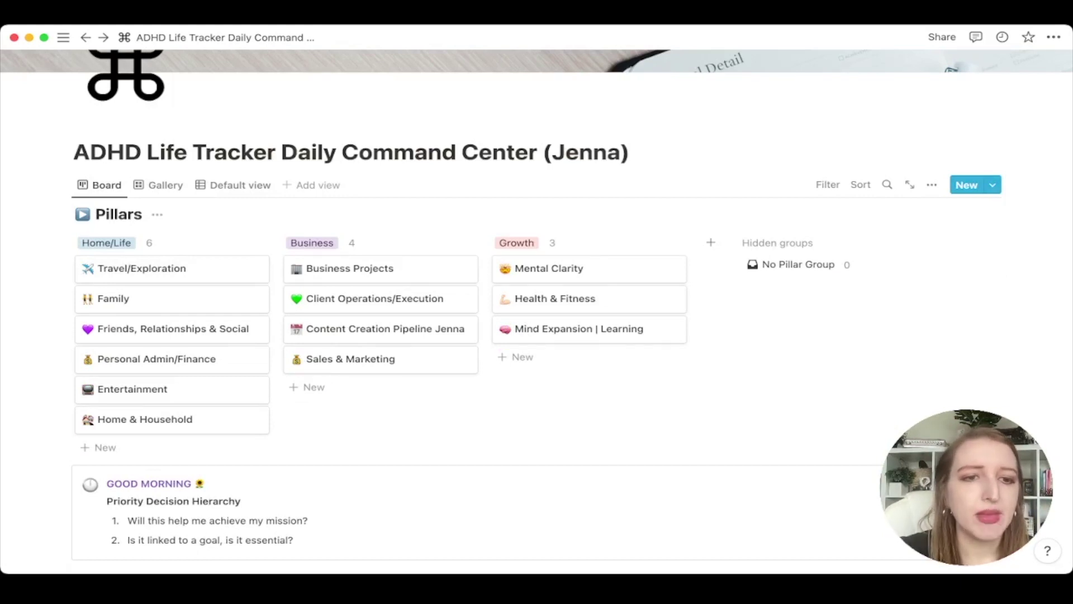
{"action": "scroll", "coordinate": [168, 285], "scroll_direction": "down", "scroll_amount": 7}
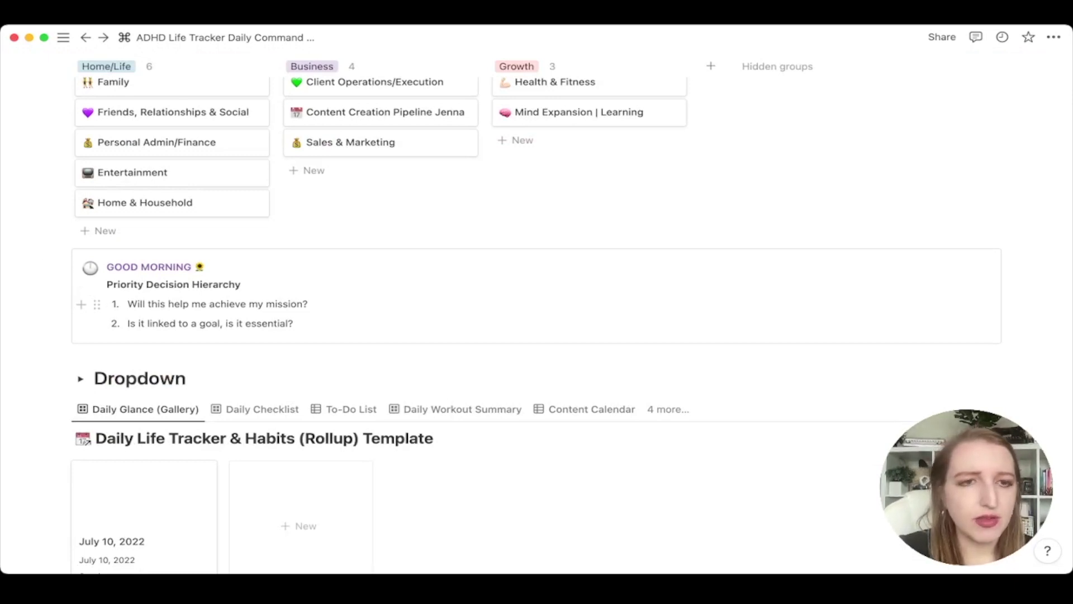
{"action": "scroll", "coordinate": [302, 386], "scroll_direction": "down", "scroll_amount": 4}
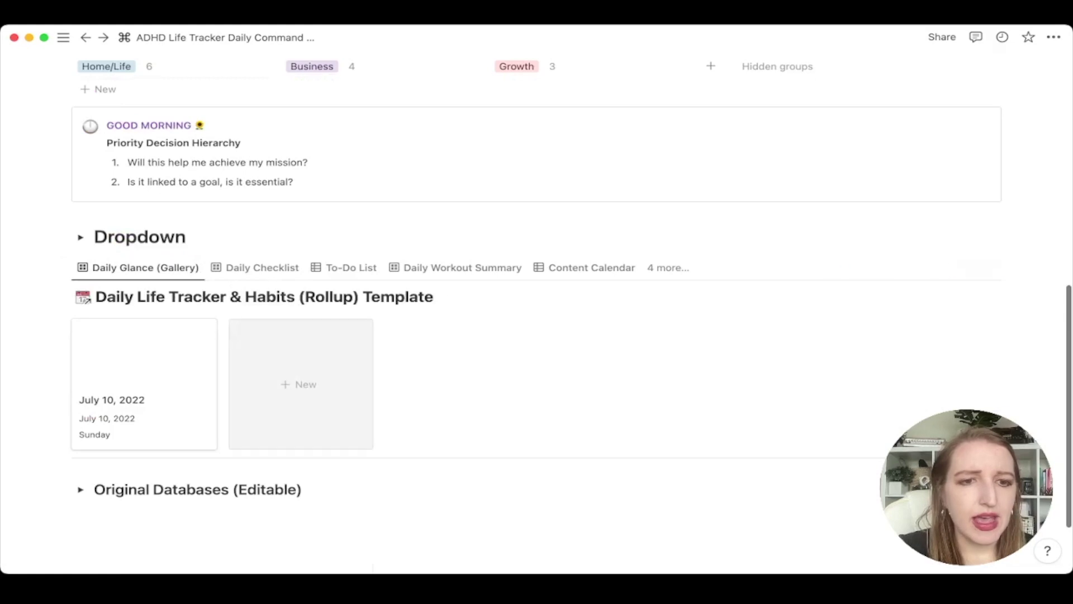
{"action": "scroll", "coordinate": [537, 280], "scroll_direction": "down", "scroll_amount": 3}
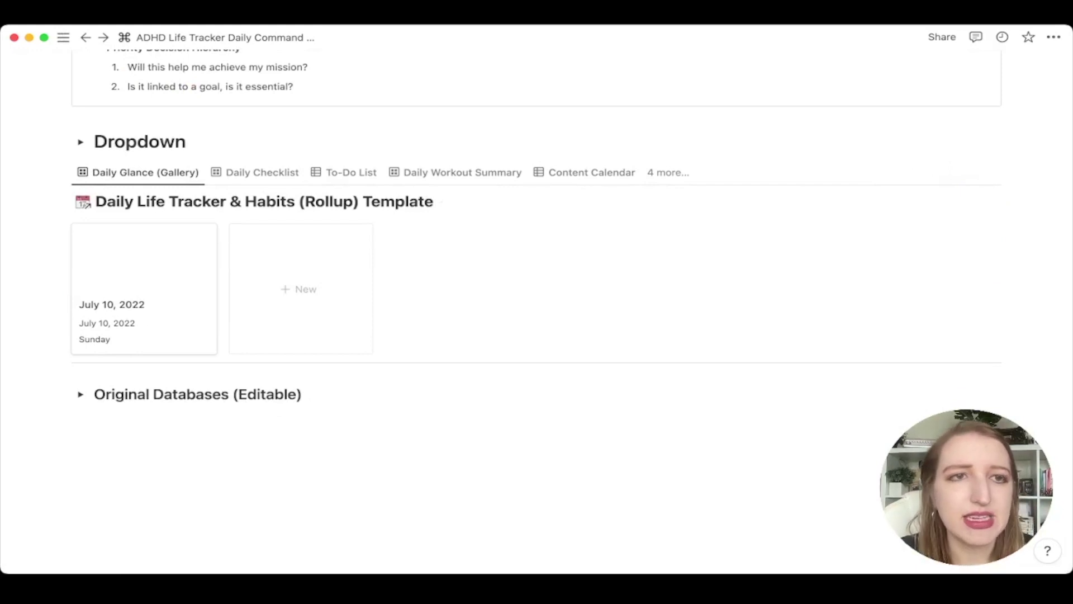
{"action": "scroll", "coordinate": [536, 280], "scroll_direction": "up", "scroll_amount": 2}
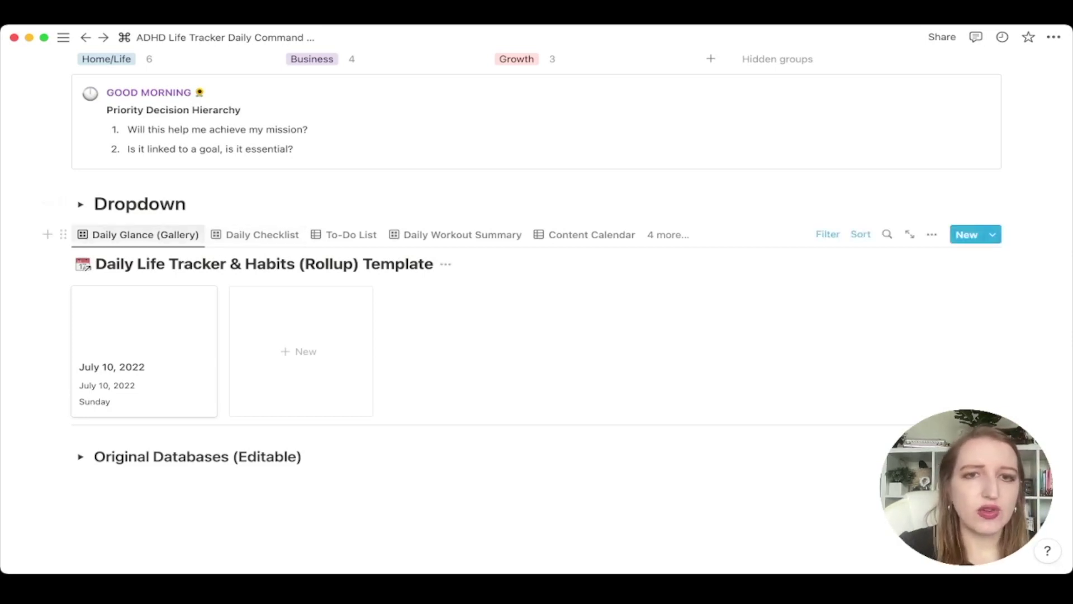
{"action": "left_click", "coordinate": [668, 234]}
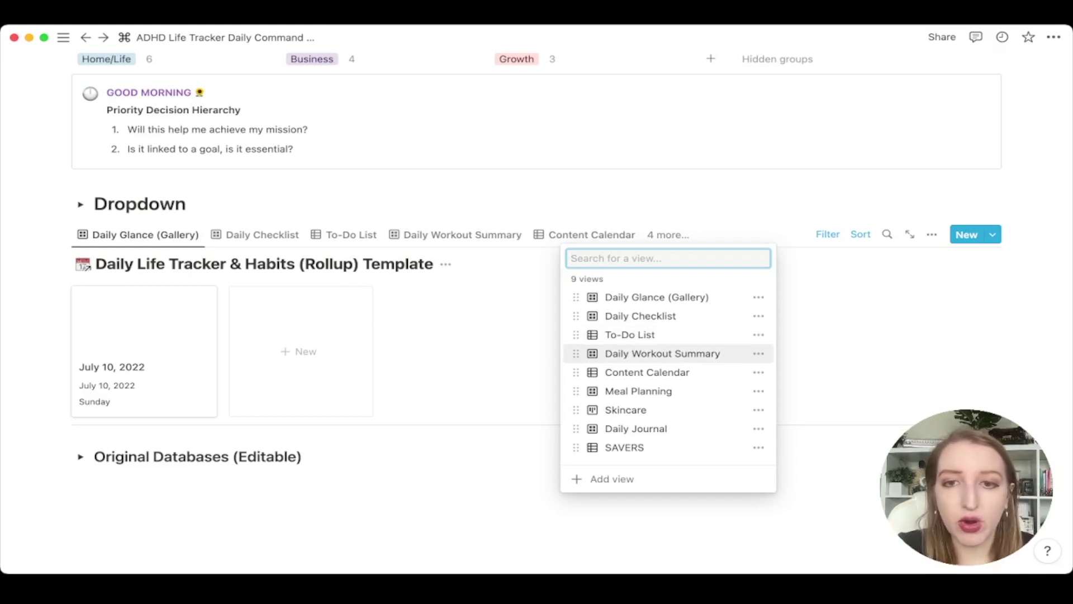
Browse the views from Content Calendar to SAVERS, then open the July 10, 2022 entry.
{"action": "key", "text": "Down"}
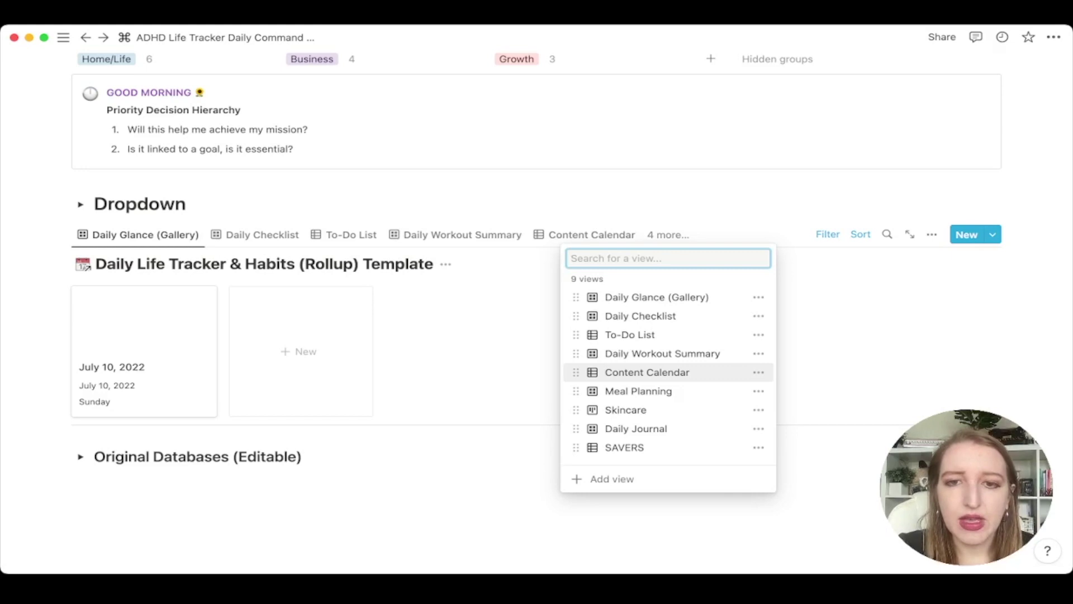
{"action": "key", "text": "Down"}
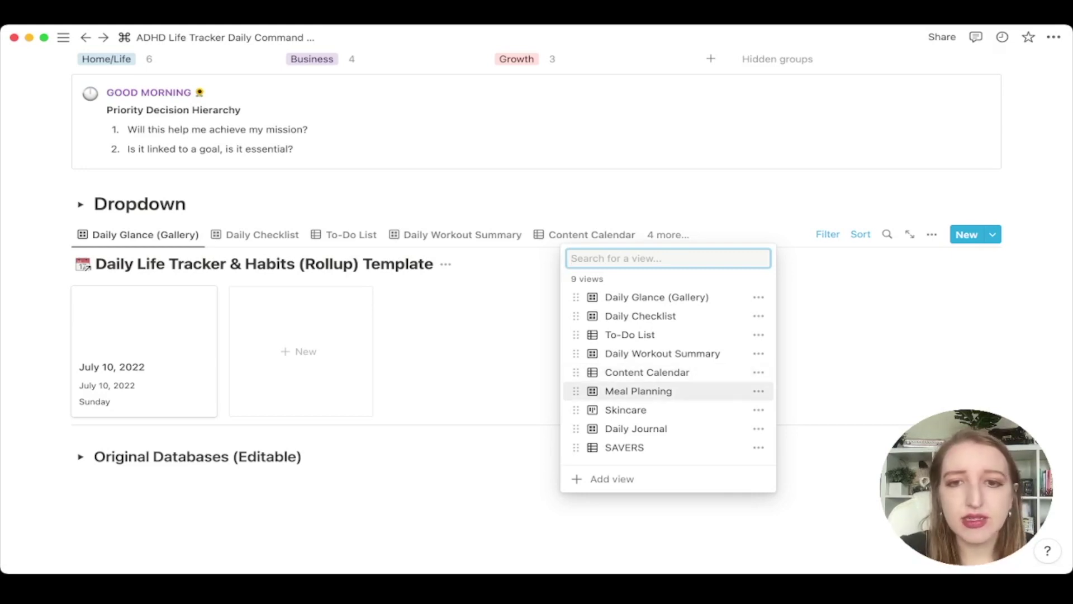
{"action": "key", "text": "Down"}
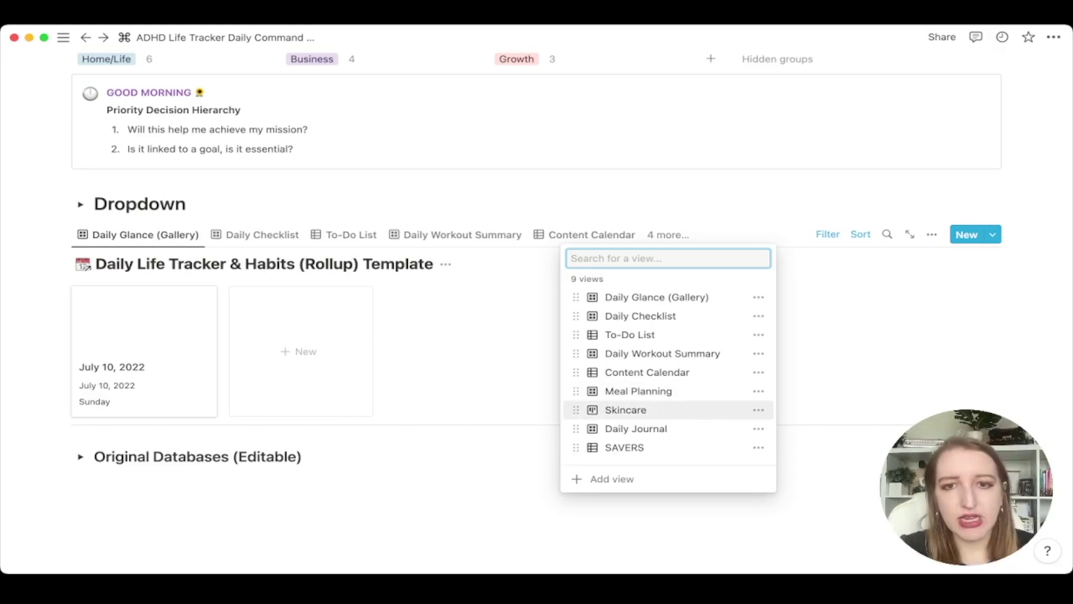
{"action": "key", "text": "Down"}
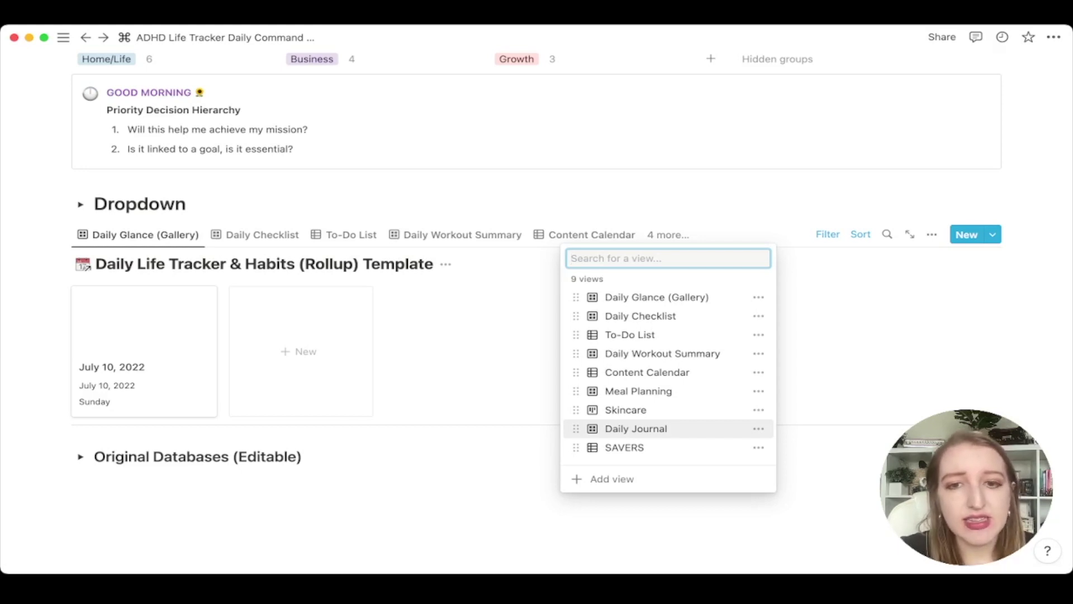
{"action": "key", "text": "Down"}
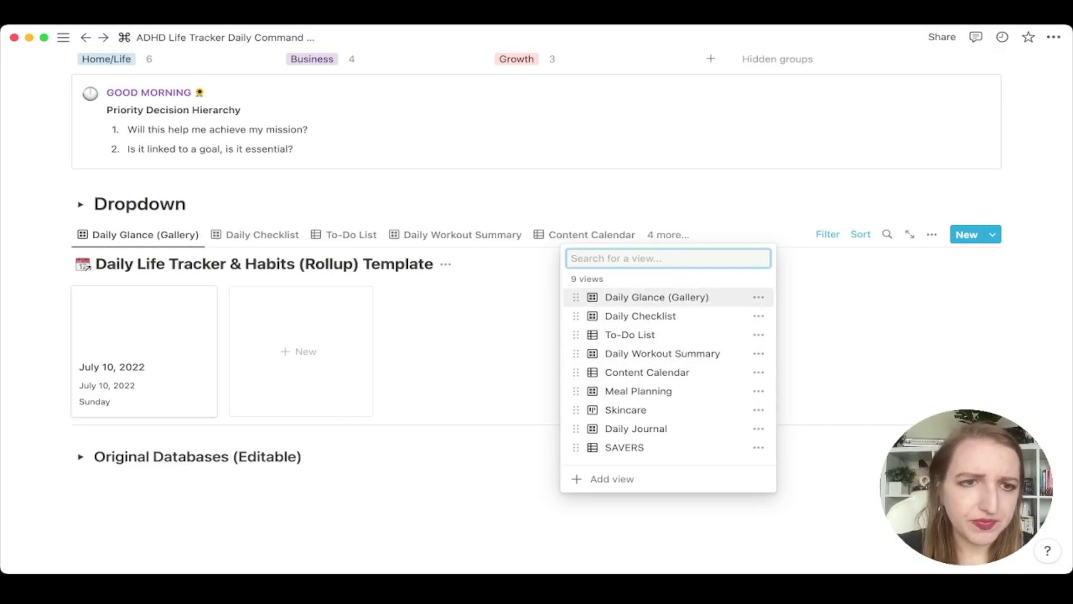
{"action": "key", "text": "Escape"}
{"action": "left_click", "coordinate": [144, 335]}
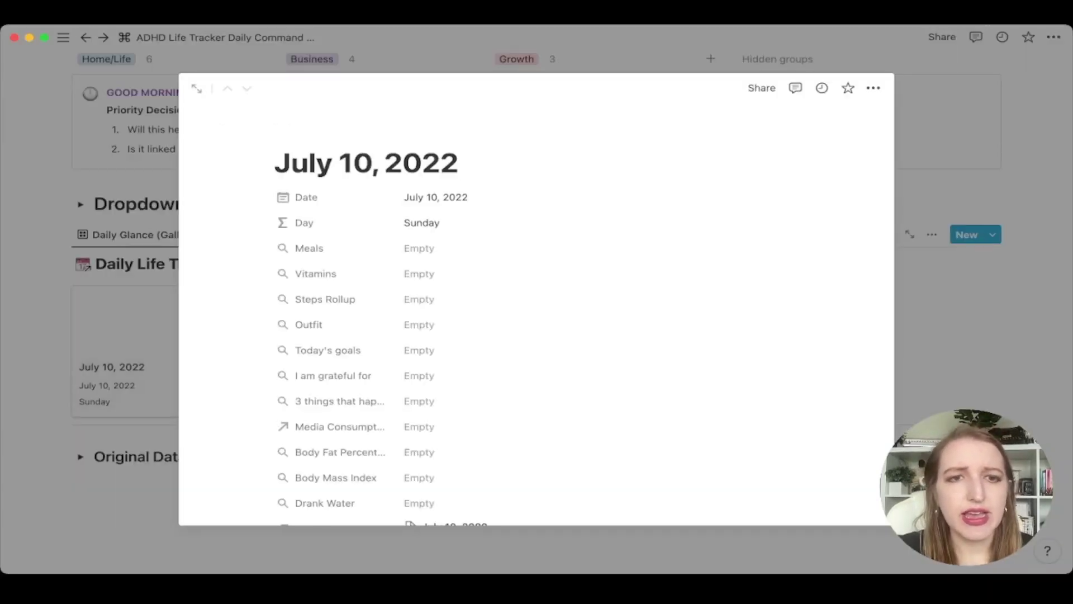
Scroll through the July 10, 2022 entry's properties and close its preview.
{"action": "scroll", "coordinate": [537, 313], "scroll_direction": "down", "scroll_amount": 3}
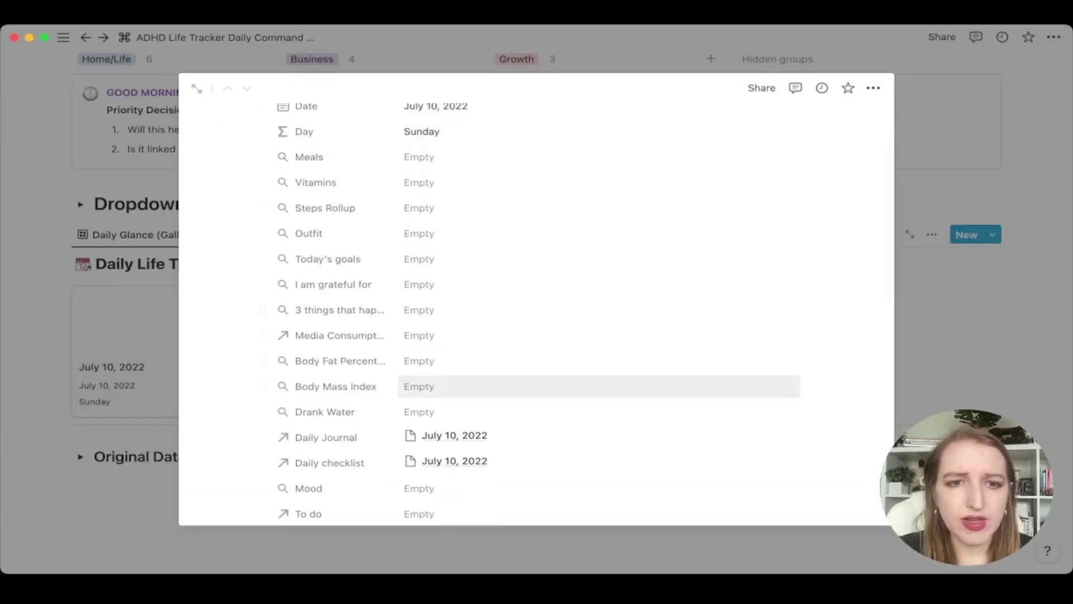
{"action": "scroll", "coordinate": [559, 391], "scroll_direction": "down", "scroll_amount": 10}
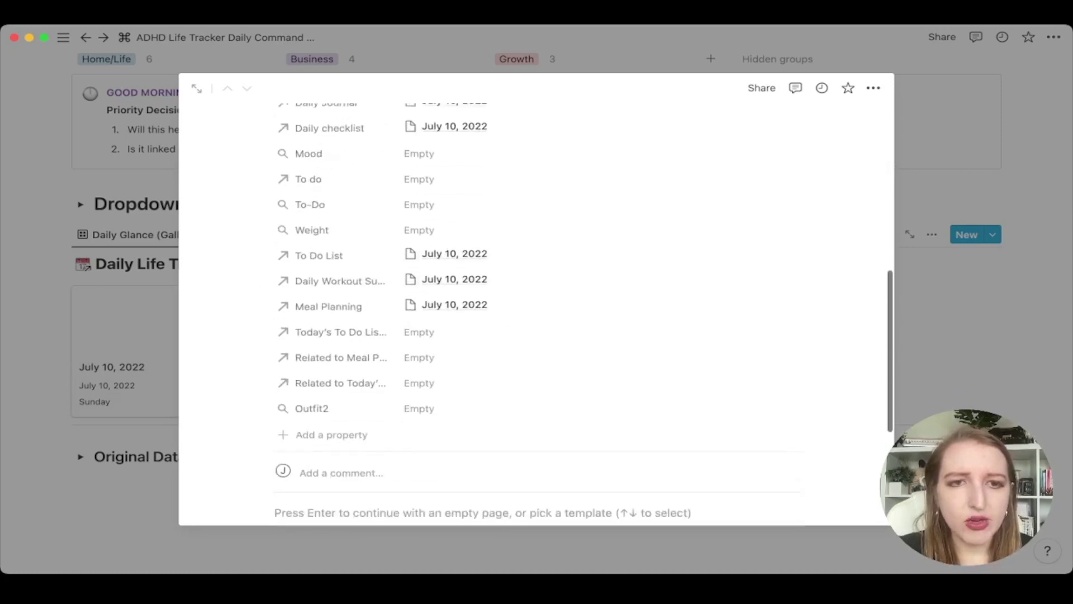
{"action": "scroll", "coordinate": [559, 450], "scroll_direction": "up", "scroll_amount": 15}
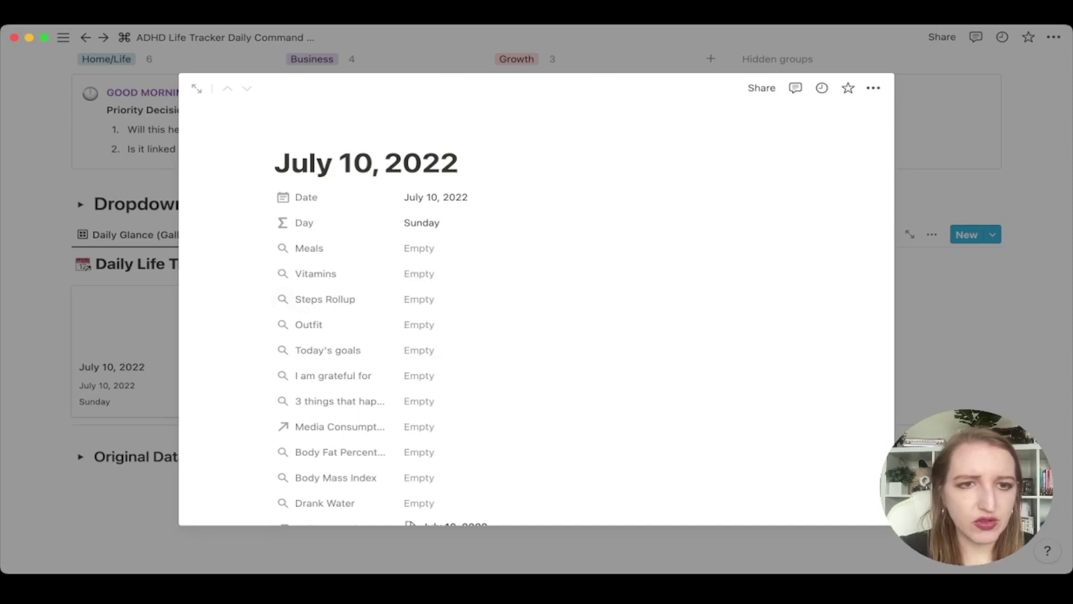
{"action": "key", "text": "Escape"}
View the Daily Checklist with its Date: Today filter, then switch to the To-Do List view.
{"action": "left_click", "coordinate": [263, 233]}
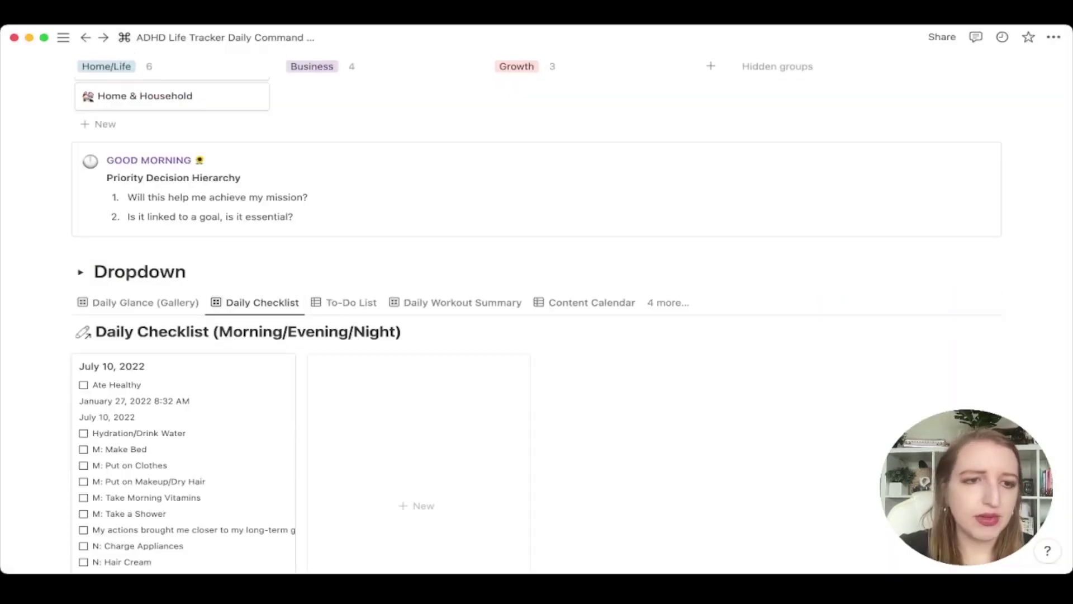
{"action": "scroll", "coordinate": [536, 308], "scroll_direction": "down", "scroll_amount": 4}
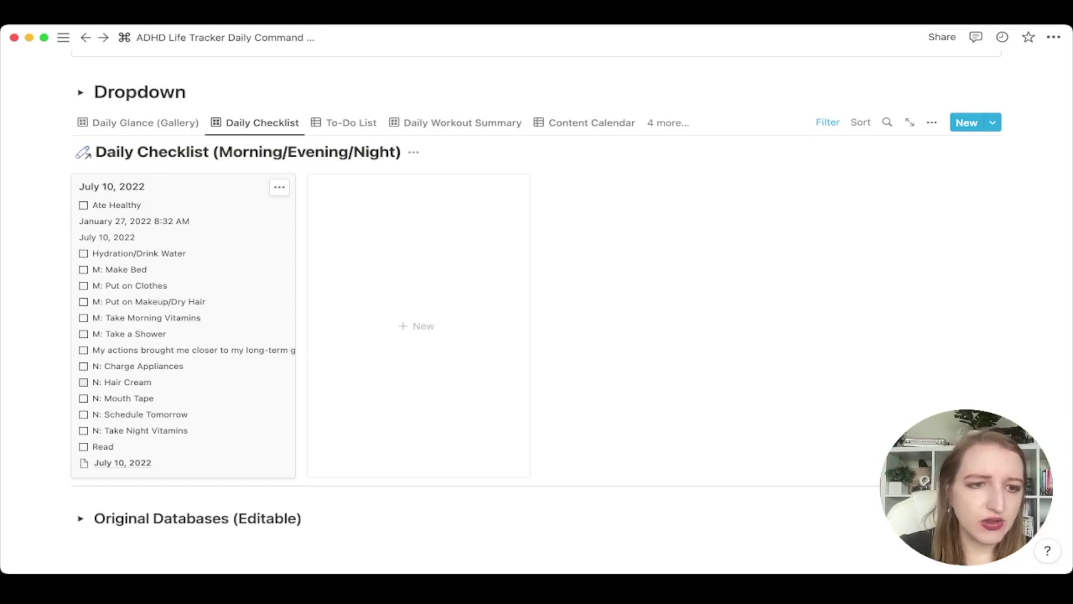
{"action": "scroll", "coordinate": [537, 308], "scroll_direction": "up", "scroll_amount": 3}
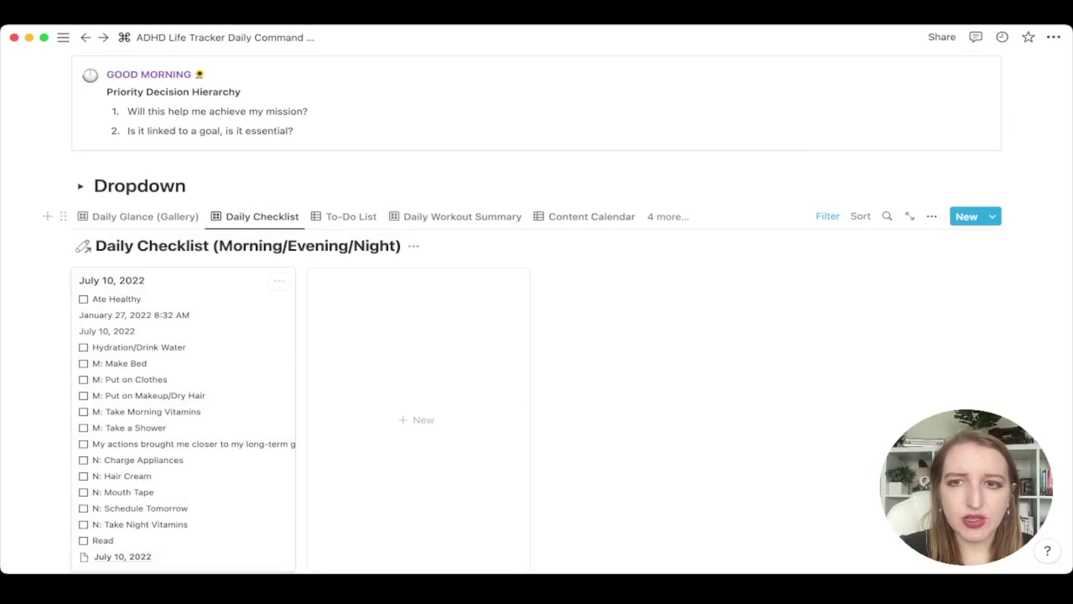
{"action": "left_click", "coordinate": [828, 216]}
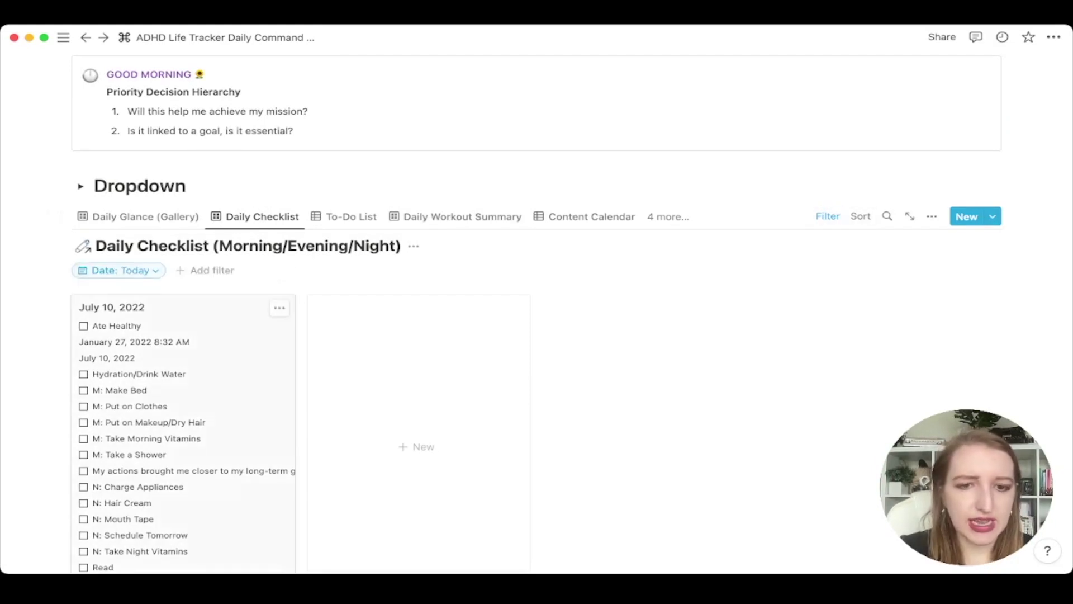
{"action": "left_click", "coordinate": [344, 216]}
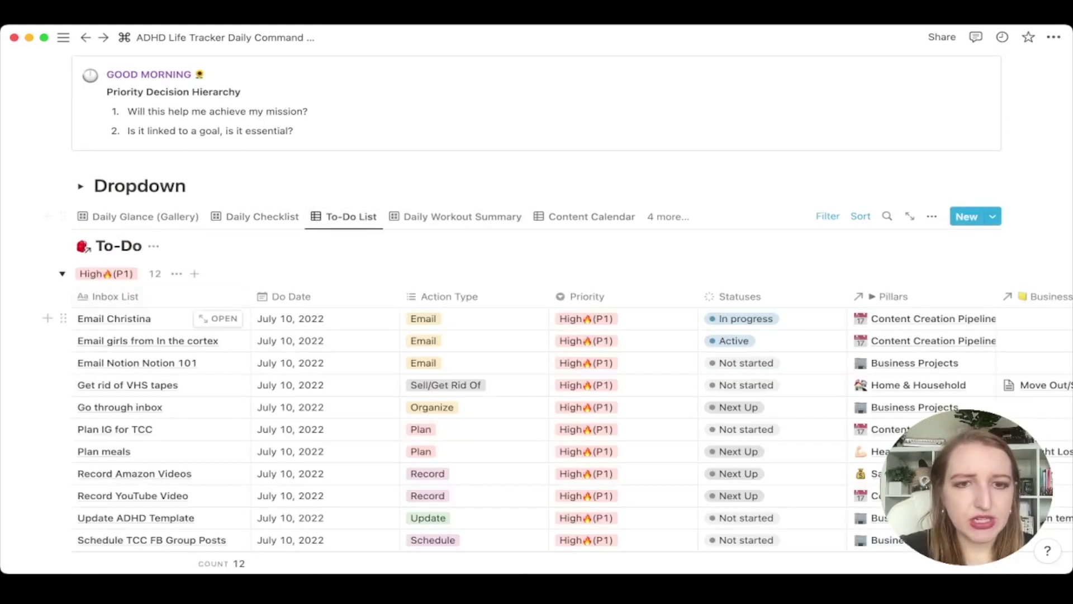
Scroll the To-Do table of High (P1) tasks, then switch to Daily Workout Summary.
{"action": "scroll", "coordinate": [224, 386], "scroll_direction": "down", "scroll_amount": 3}
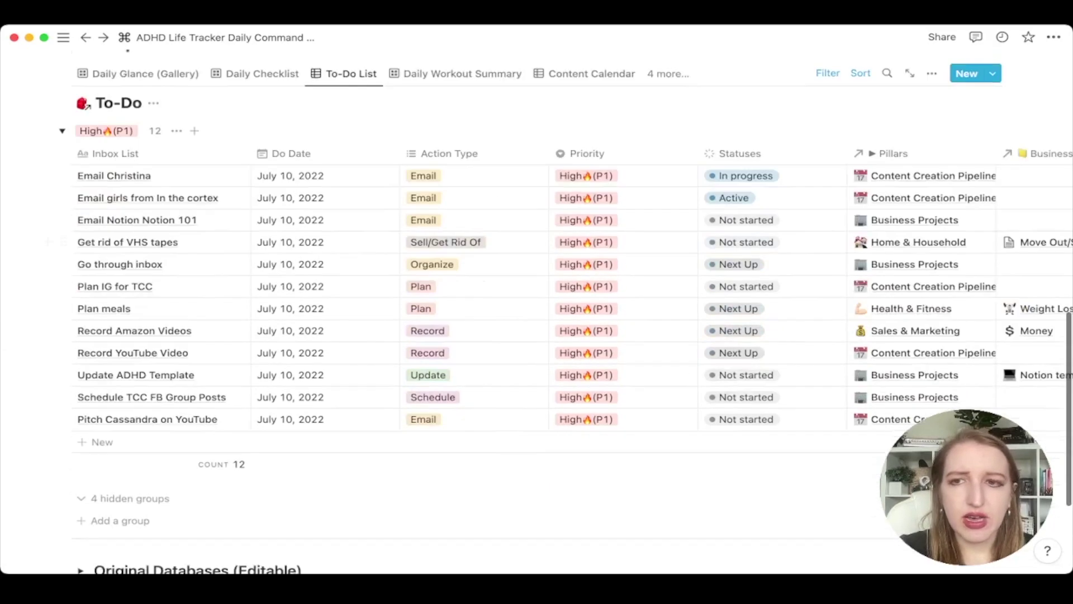
{"action": "scroll", "coordinate": [537, 335], "scroll_direction": "right", "scroll_amount": 10}
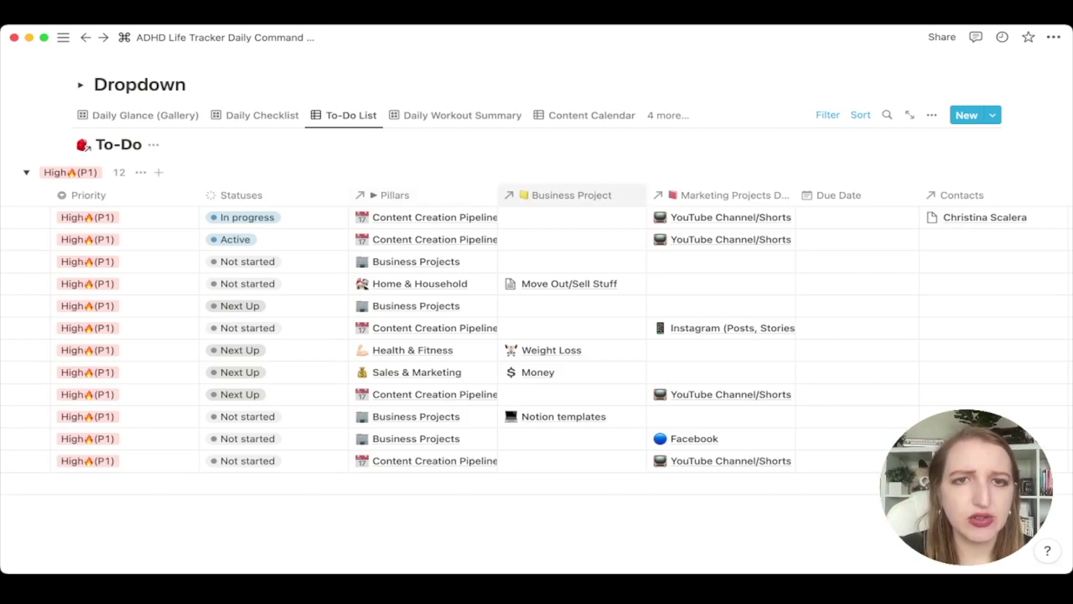
{"action": "left_click", "coordinate": [456, 115]}
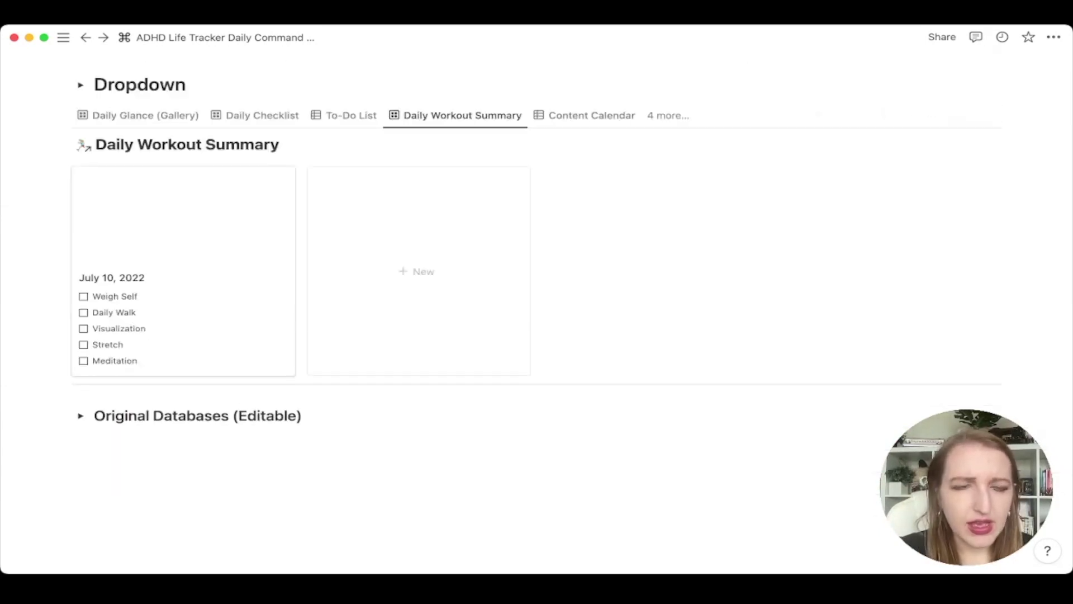
Inspect the July 10, 2022 workout entry, then switch the Dropdown to the Content Calendar view.
{"action": "scroll", "coordinate": [572, 259], "scroll_direction": "up", "scroll_amount": 1}
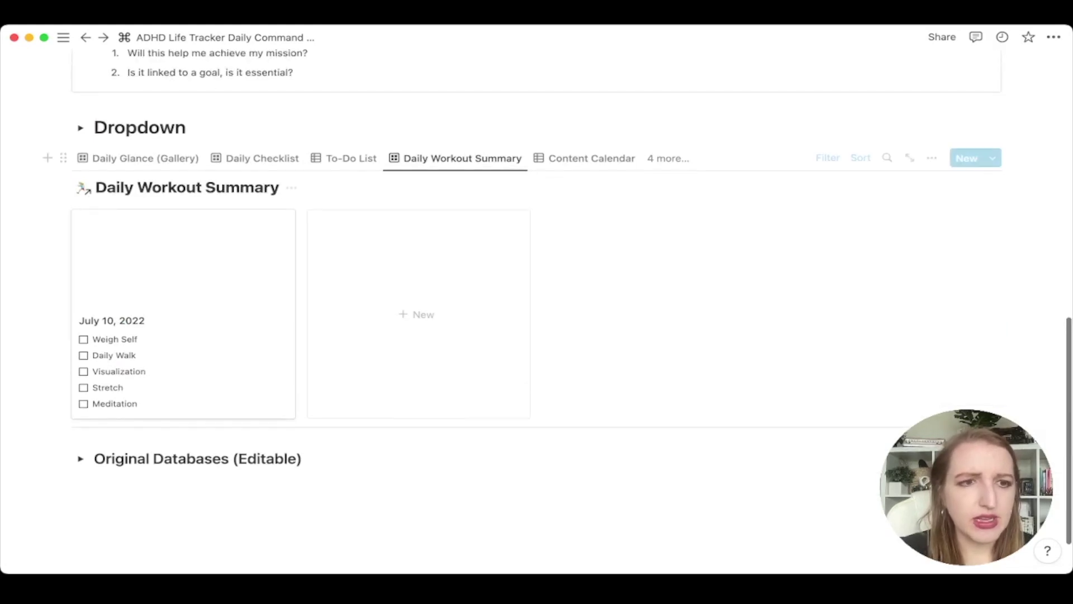
{"action": "left_click", "coordinate": [183, 263]}
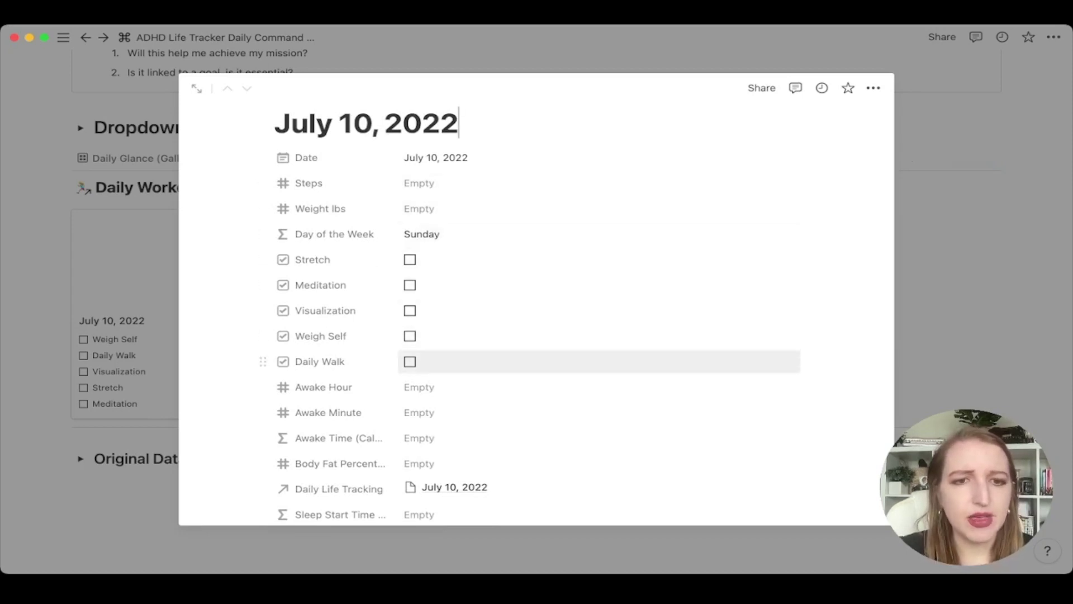
{"action": "scroll", "coordinate": [537, 307], "scroll_direction": "down", "scroll_amount": 3}
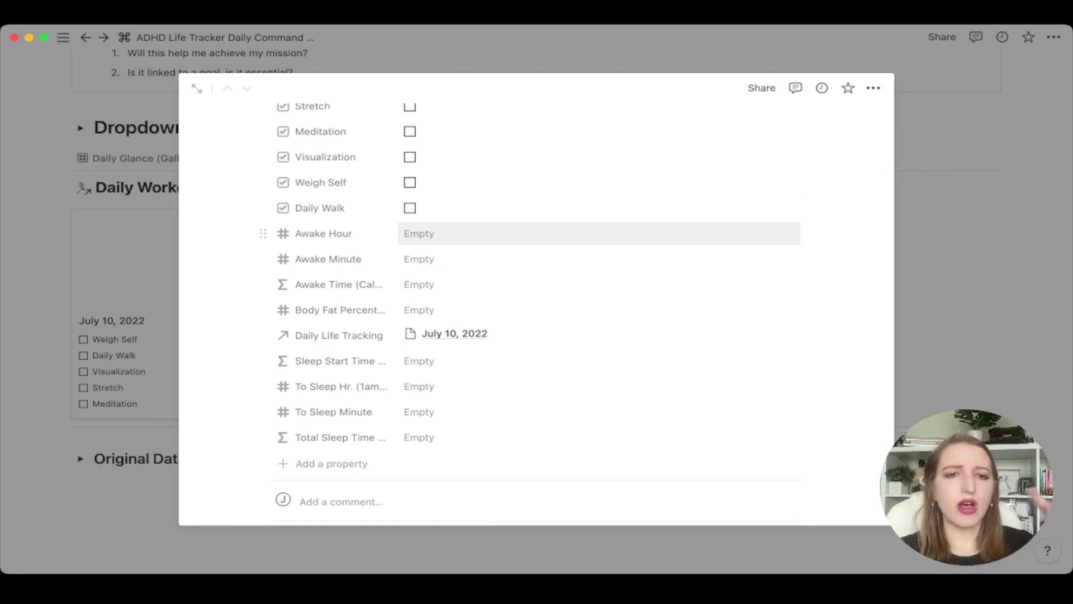
{"action": "key", "text": "Escape"}
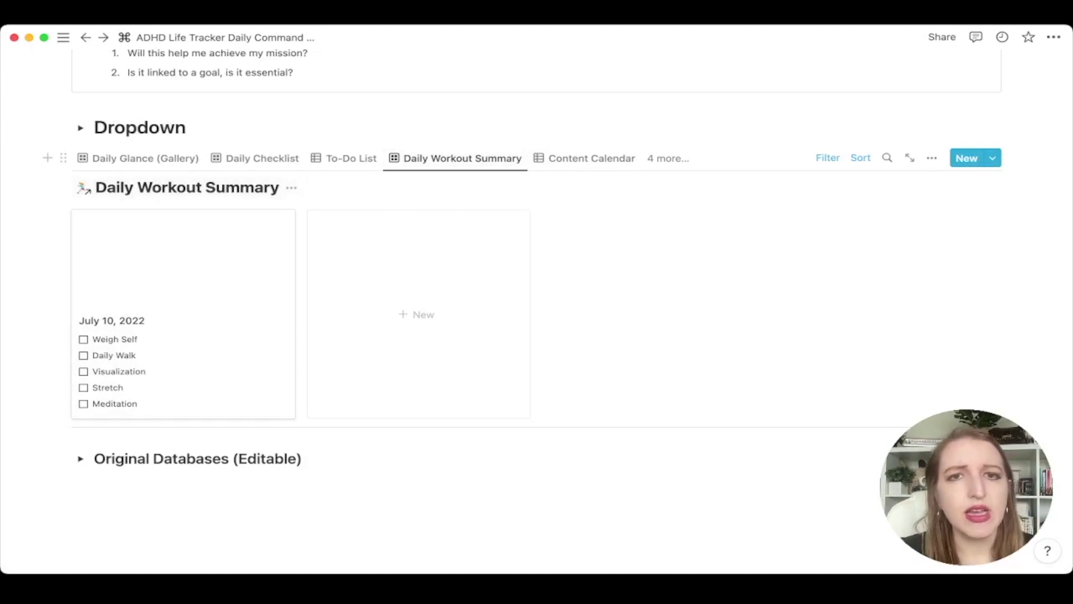
{"action": "left_click", "coordinate": [592, 159]}
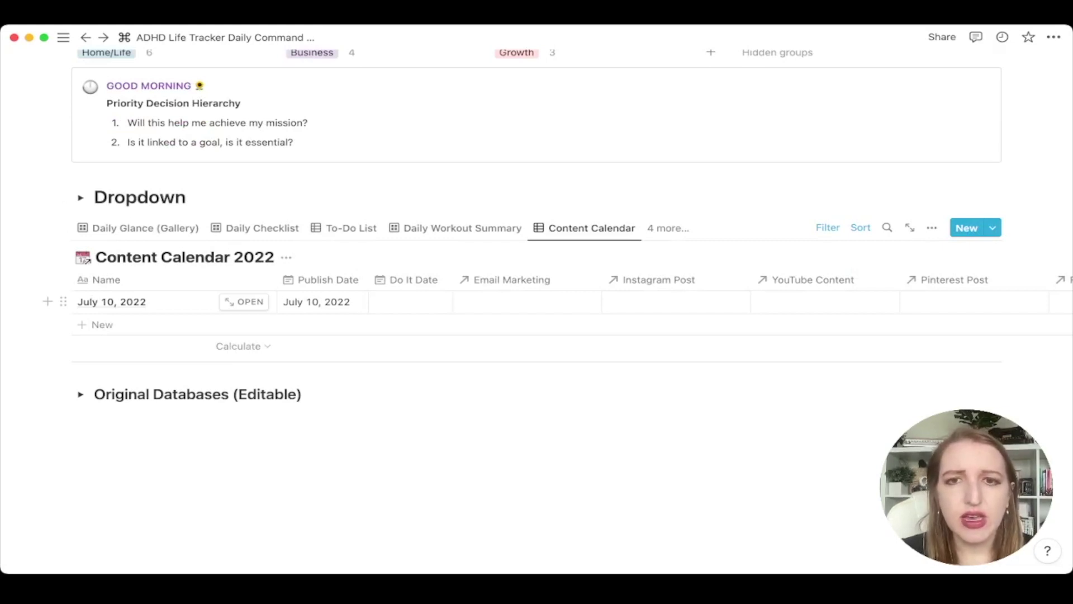
Scroll across the Content Calendar 2022 table and expand the '4 more...' list of all nine views.
{"action": "scroll", "coordinate": [537, 302], "scroll_direction": "right", "scroll_amount": 10}
{"action": "scroll", "coordinate": [536, 302], "scroll_direction": "left", "scroll_amount": 10}
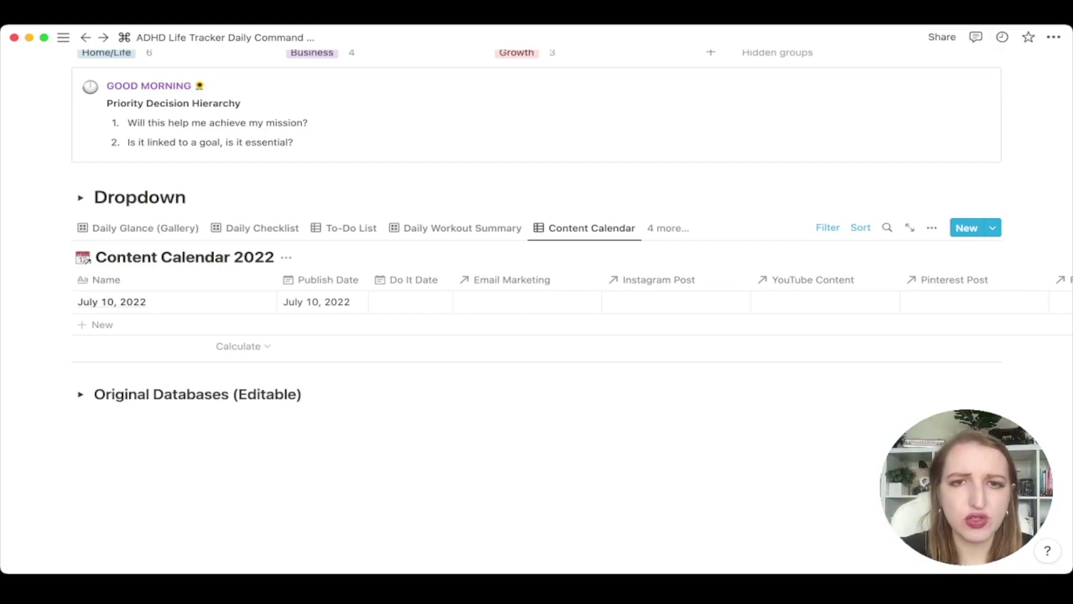
{"action": "left_click", "coordinate": [668, 229]}
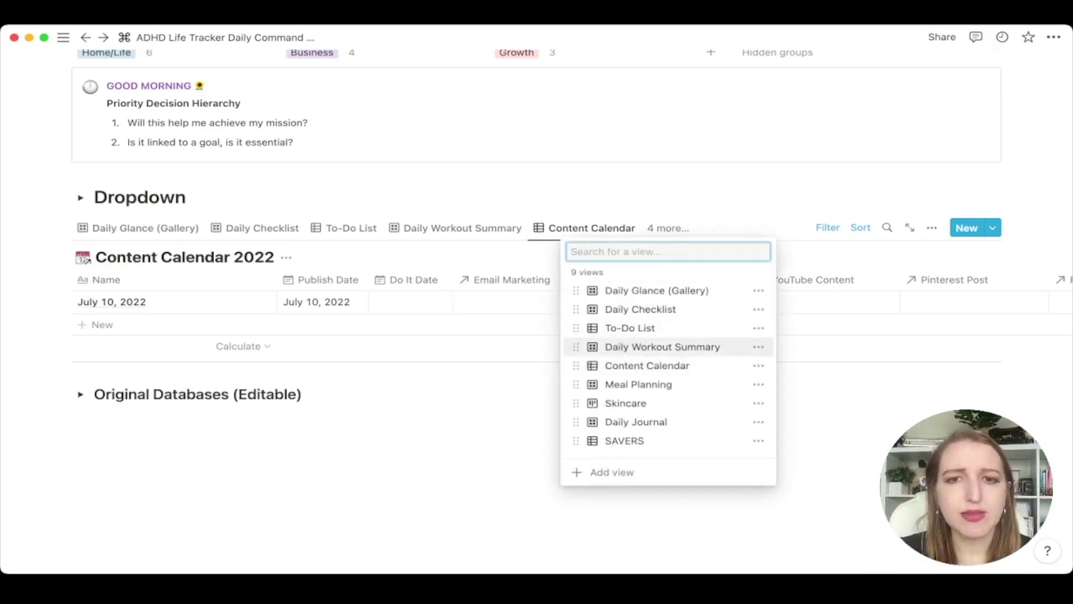
Open the July 10, 2022 entry in the Meal Planning view.
{"action": "left_click", "coordinate": [639, 381]}
{"action": "scroll", "coordinate": [536, 335], "scroll_direction": "down", "scroll_amount": 2}
{"action": "left_click", "coordinate": [183, 352]}
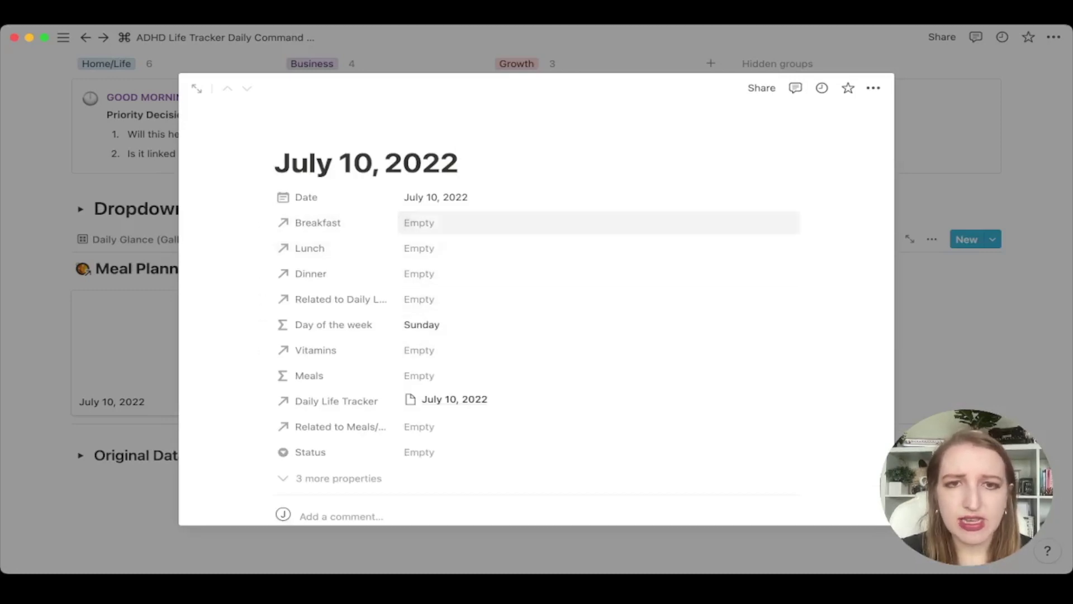
Link the Oatmeal recipe as the July 10 breakfast and close the entry.
{"action": "left_click", "coordinate": [419, 223]}
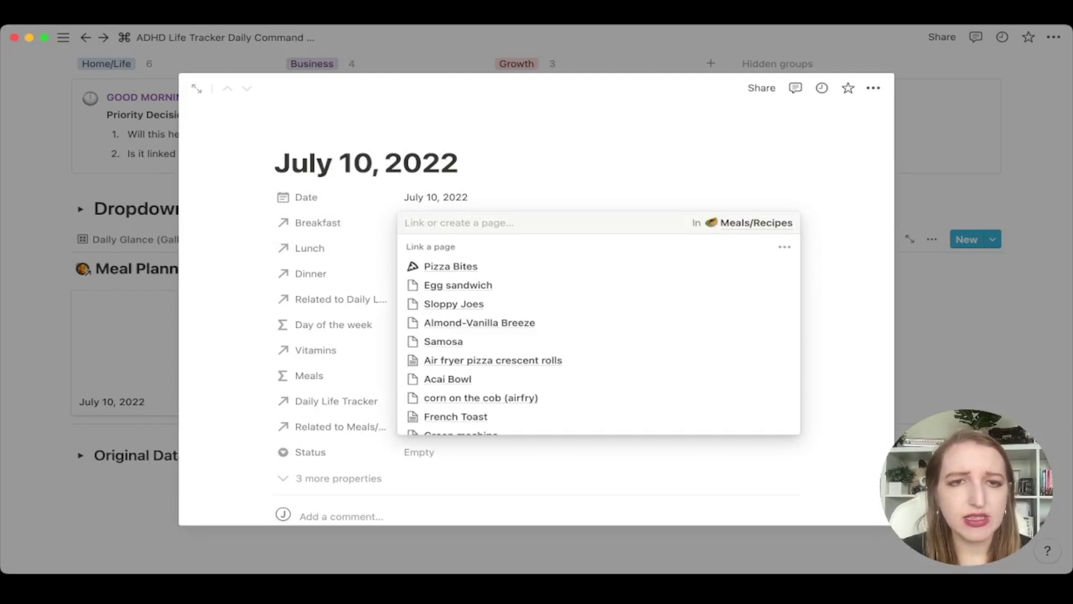
{"action": "key", "text": "Escape"}
{"action": "left_click", "coordinate": [419, 223]}
{"action": "type", "text": "o"}
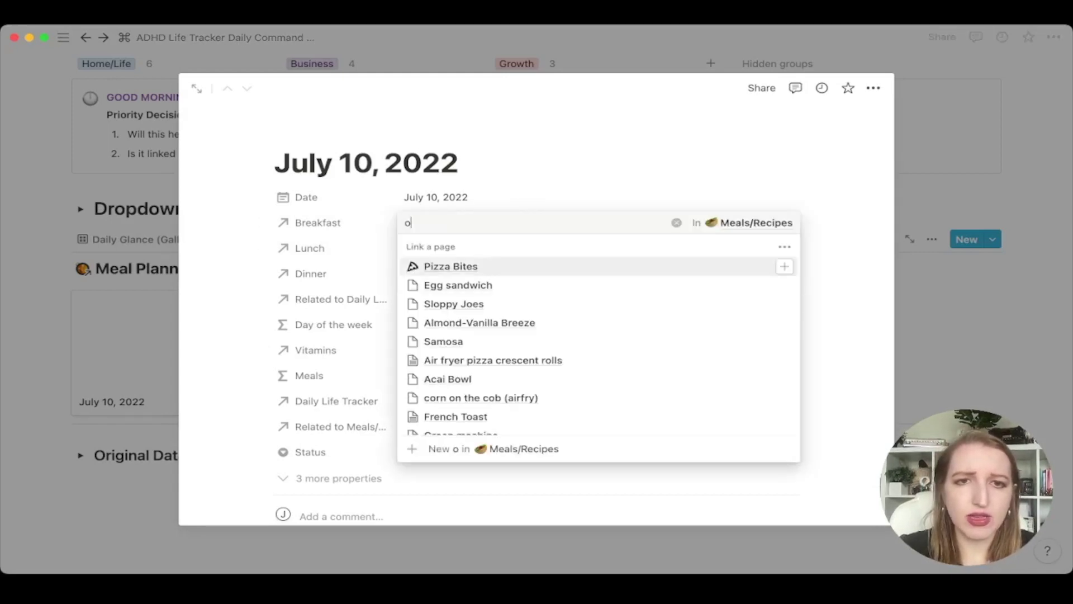
{"action": "type", "text": "atmeal"}
{"action": "key", "text": "Down"}
{"action": "key", "text": "Down"}
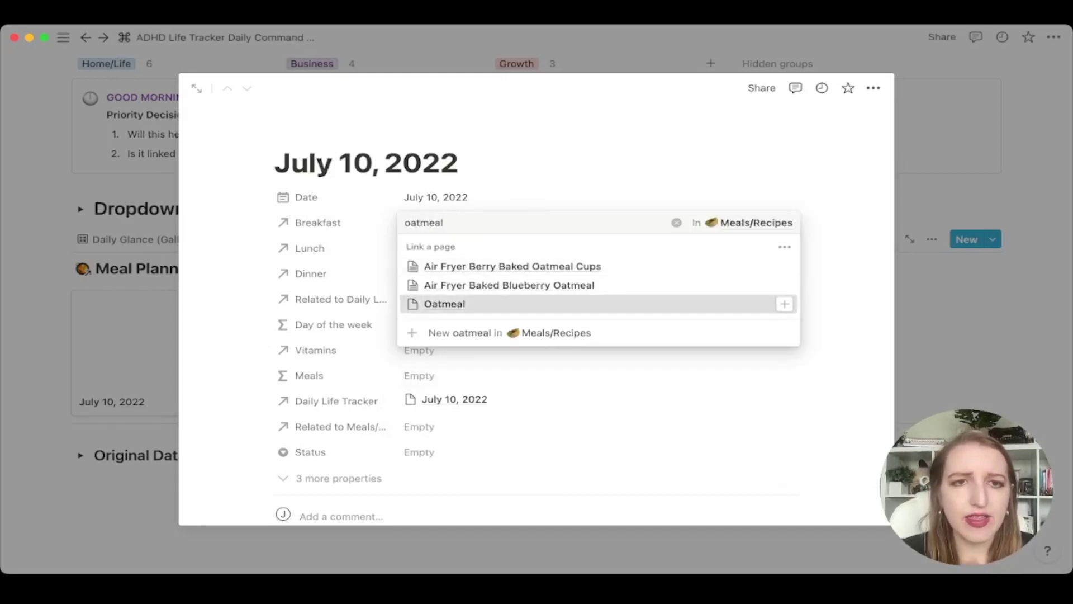
{"action": "key", "text": "Return"}
{"action": "key", "text": "Escape"}
{"action": "key", "text": "Escape"}
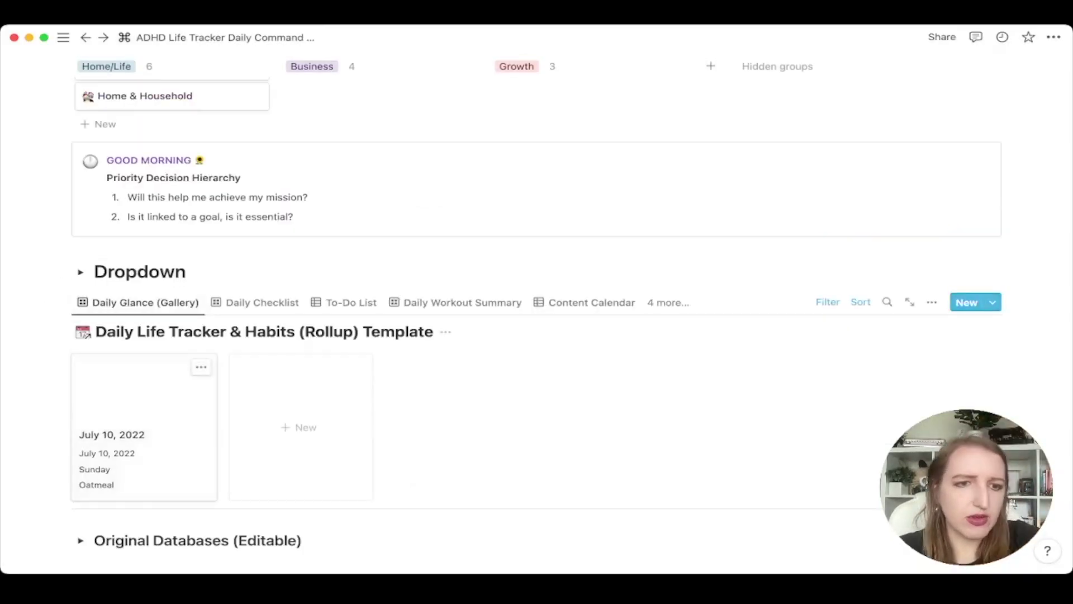
Switch the Dropdown to the Skincare board, browse its groups, and reopen the views list.
{"action": "left_click", "coordinate": [668, 303]}
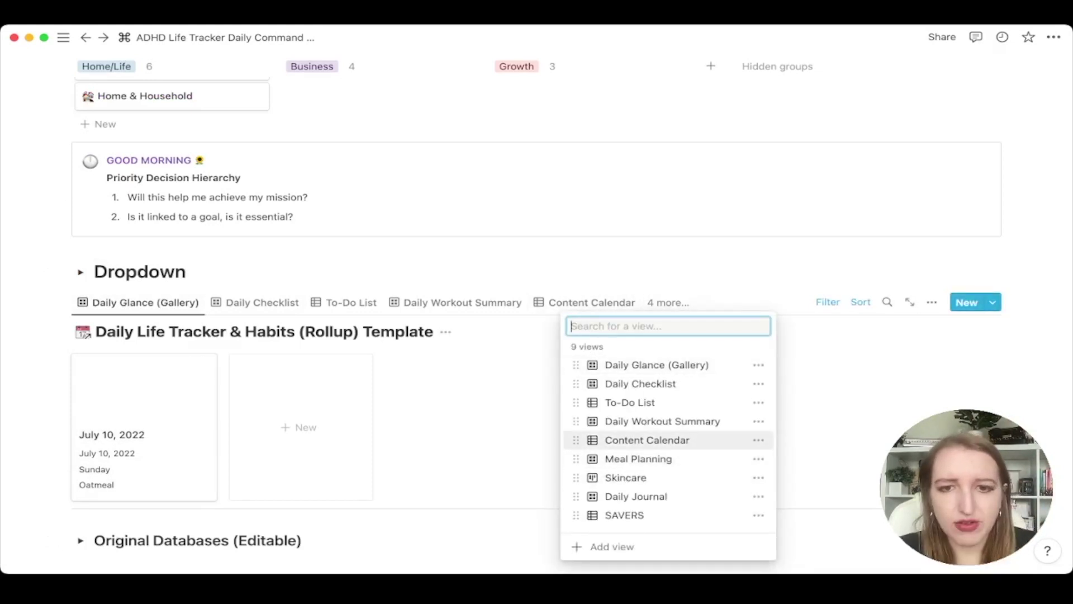
{"action": "left_click", "coordinate": [626, 478]}
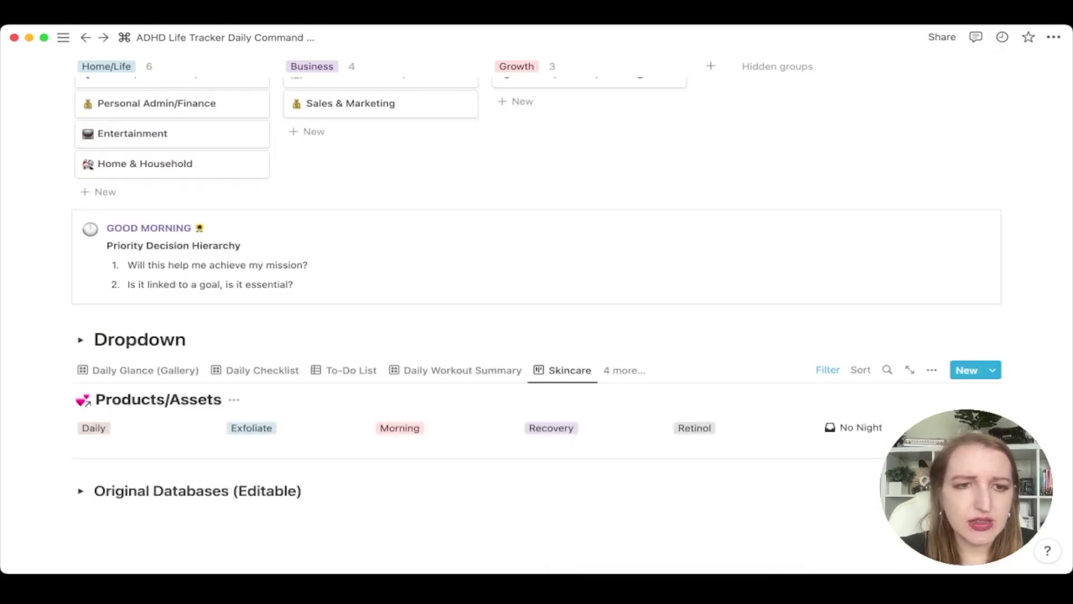
{"action": "scroll", "coordinate": [441, 335], "scroll_direction": "down", "scroll_amount": 3}
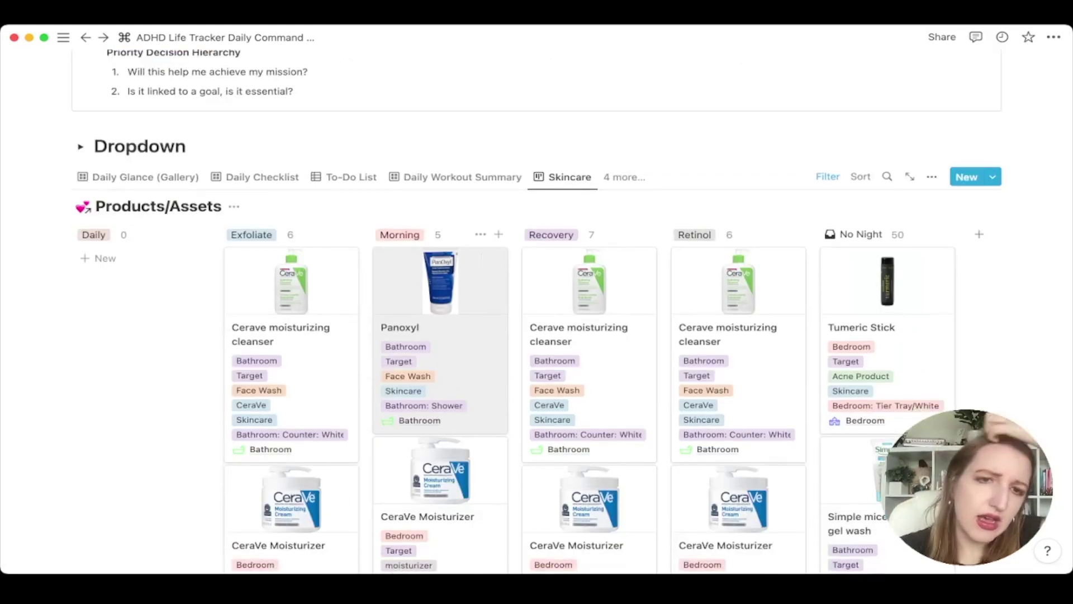
{"action": "scroll", "coordinate": [440, 335], "scroll_direction": "down", "scroll_amount": 10}
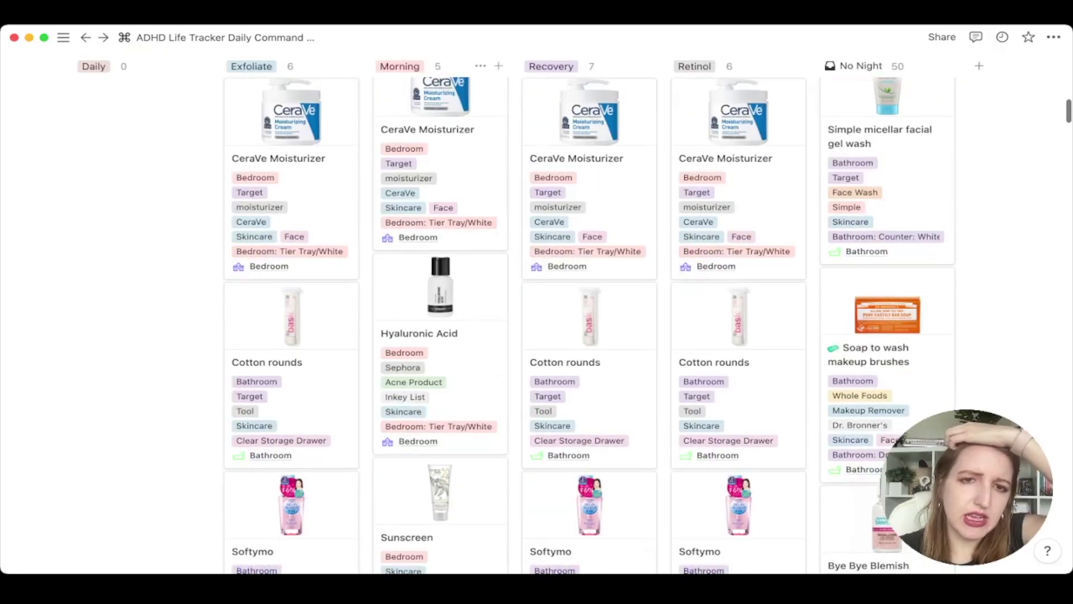
{"action": "scroll", "coordinate": [559, 408], "scroll_direction": "up", "scroll_amount": 6}
{"action": "scroll", "coordinate": [559, 408], "scroll_direction": "up", "scroll_amount": 2}
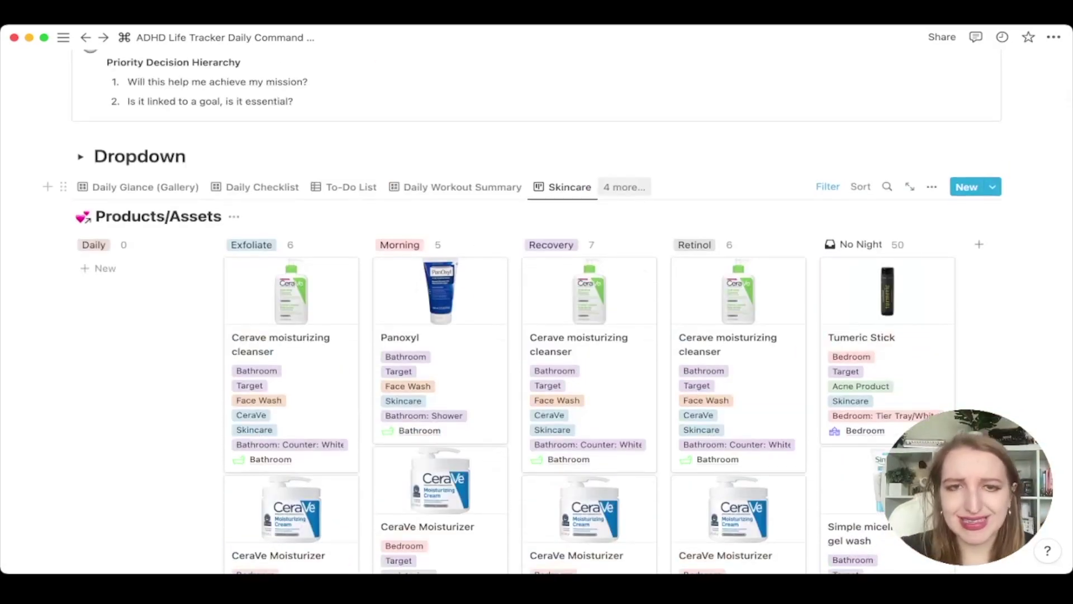
{"action": "left_click", "coordinate": [624, 186]}
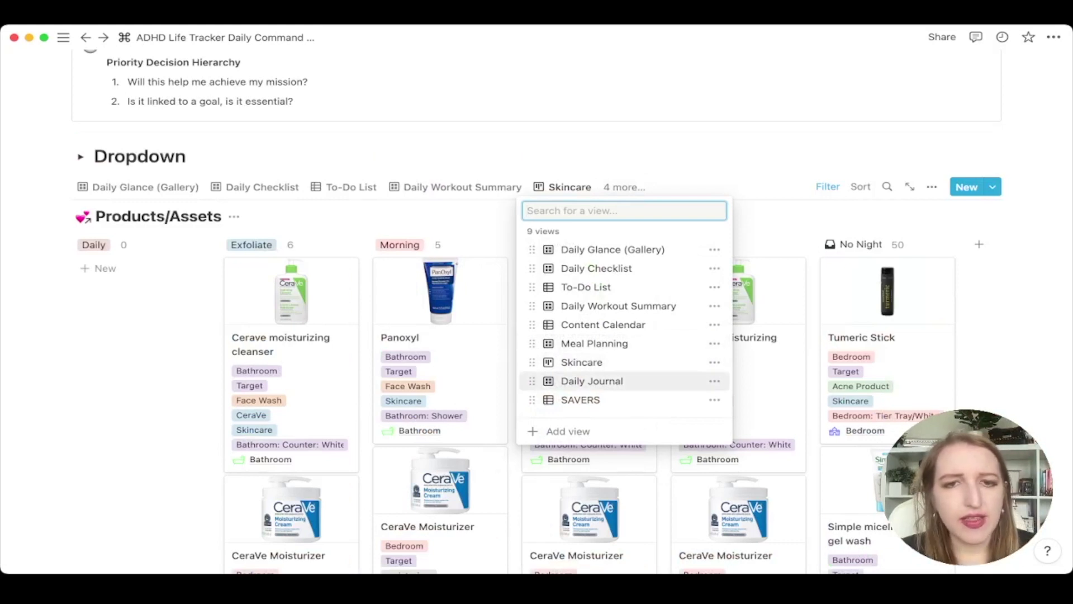
Review the Mood and gratitude options on the July 10 Daily Journal entry, then show the Daily Glance gallery.
{"action": "left_click", "coordinate": [592, 381]}
{"action": "left_click", "coordinate": [129, 285]}
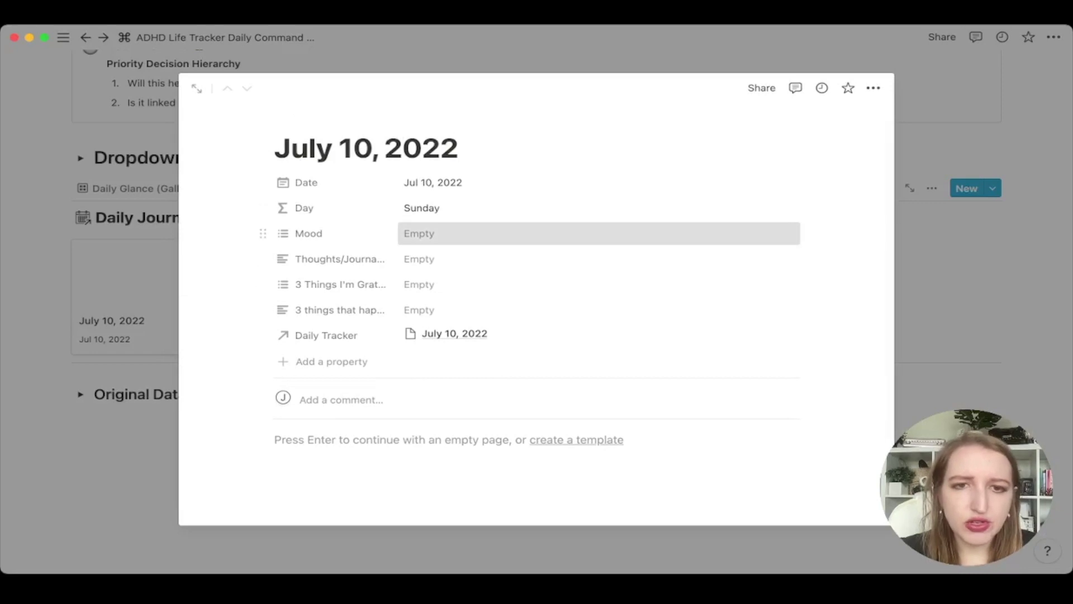
{"action": "left_click", "coordinate": [419, 233]}
{"action": "key", "text": "Escape"}
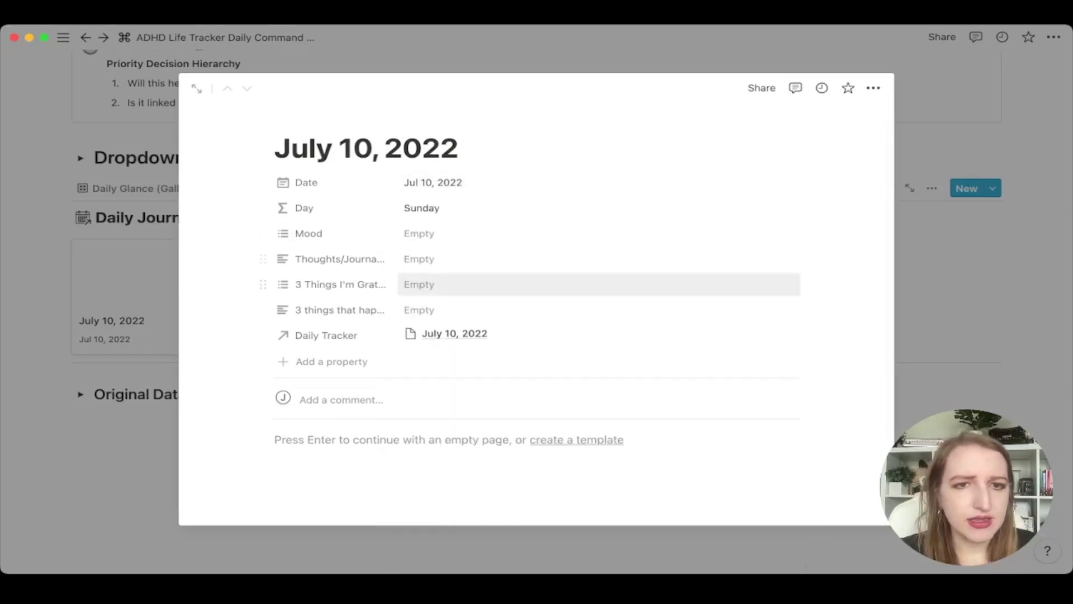
{"action": "left_click", "coordinate": [419, 284]}
{"action": "key", "text": "Escape"}
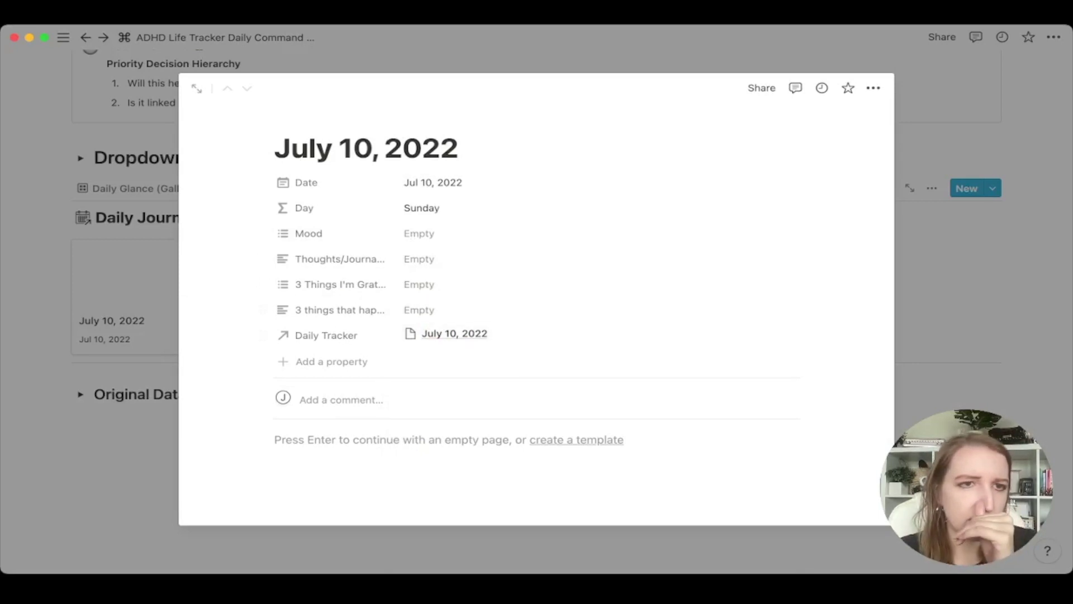
{"action": "key", "text": "Escape"}
{"action": "left_click", "coordinate": [138, 188]}
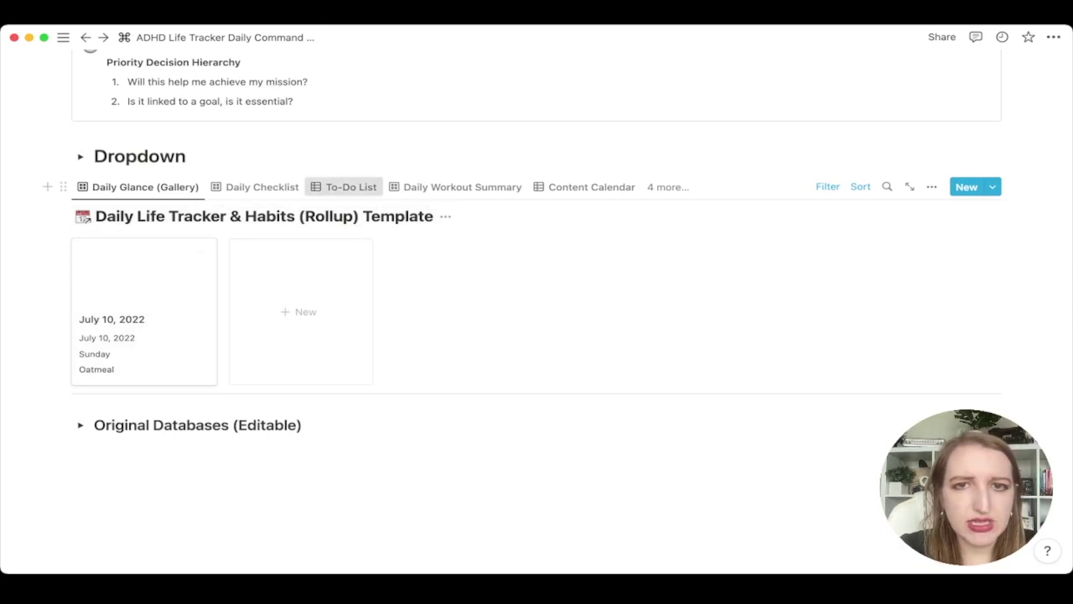
Flip through the To-Do List and Content Calendar views, then preview the Home & Household pillar.
{"action": "left_click", "coordinate": [343, 187]}
{"action": "left_click", "coordinate": [591, 186]}
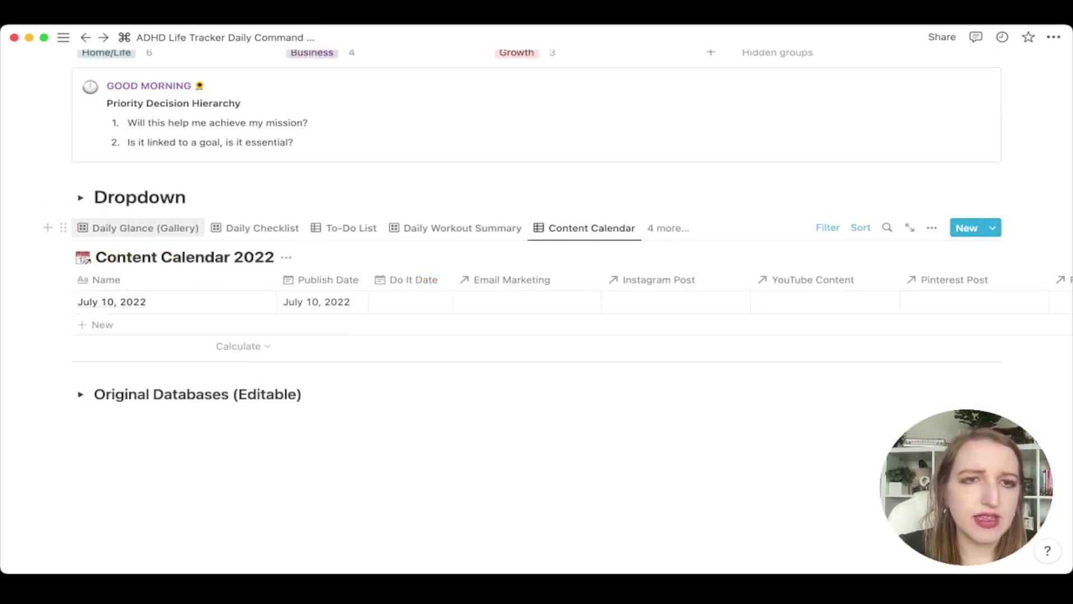
{"action": "scroll", "coordinate": [168, 263], "scroll_direction": "up", "scroll_amount": 5}
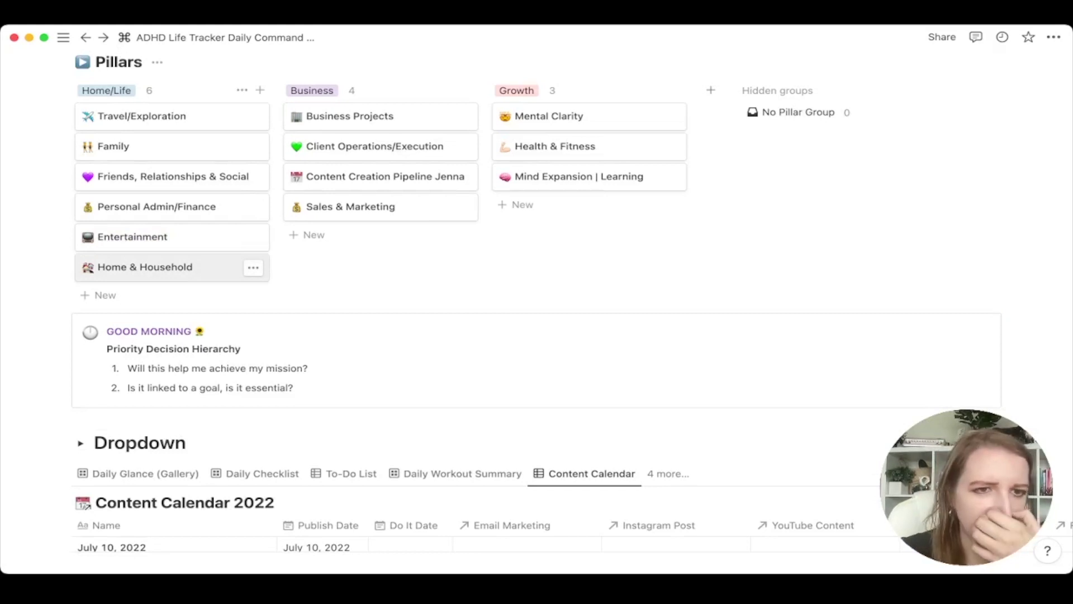
{"action": "left_click", "coordinate": [162, 268]}
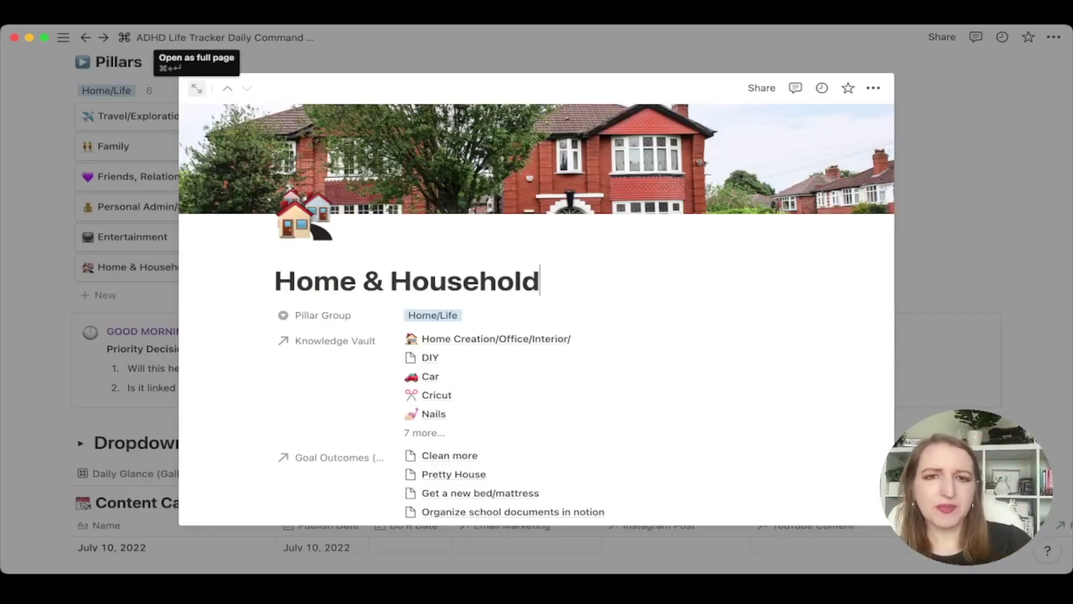
Open the Home & Household pillar as a full page and scroll through its contents.
{"action": "left_click", "coordinate": [197, 88]}
{"action": "scroll", "coordinate": [536, 302], "scroll_direction": "down", "scroll_amount": 4}
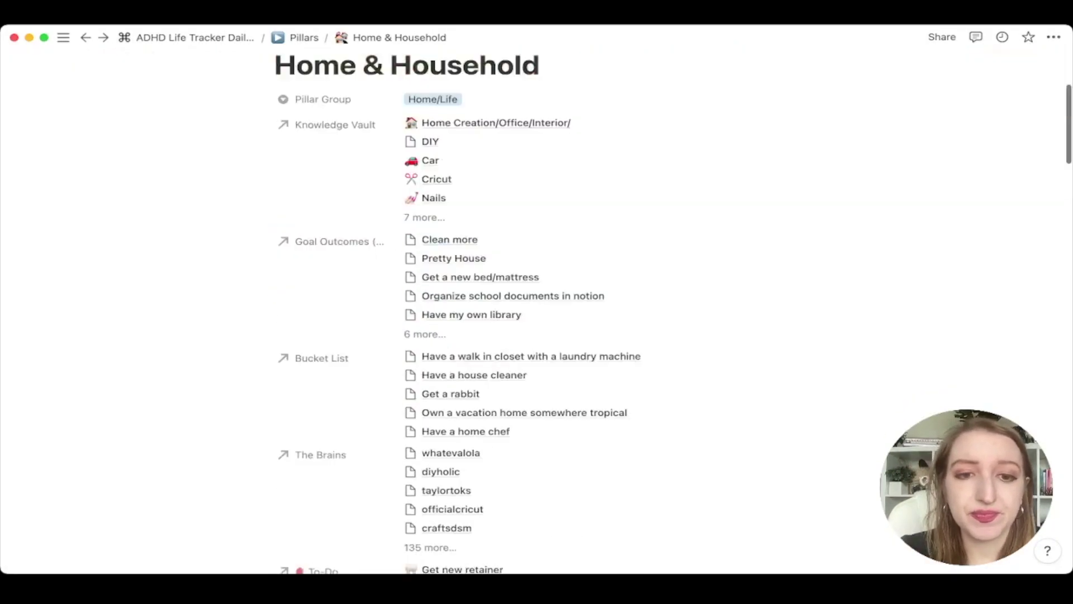
{"action": "scroll", "coordinate": [537, 302], "scroll_direction": "down", "scroll_amount": 15}
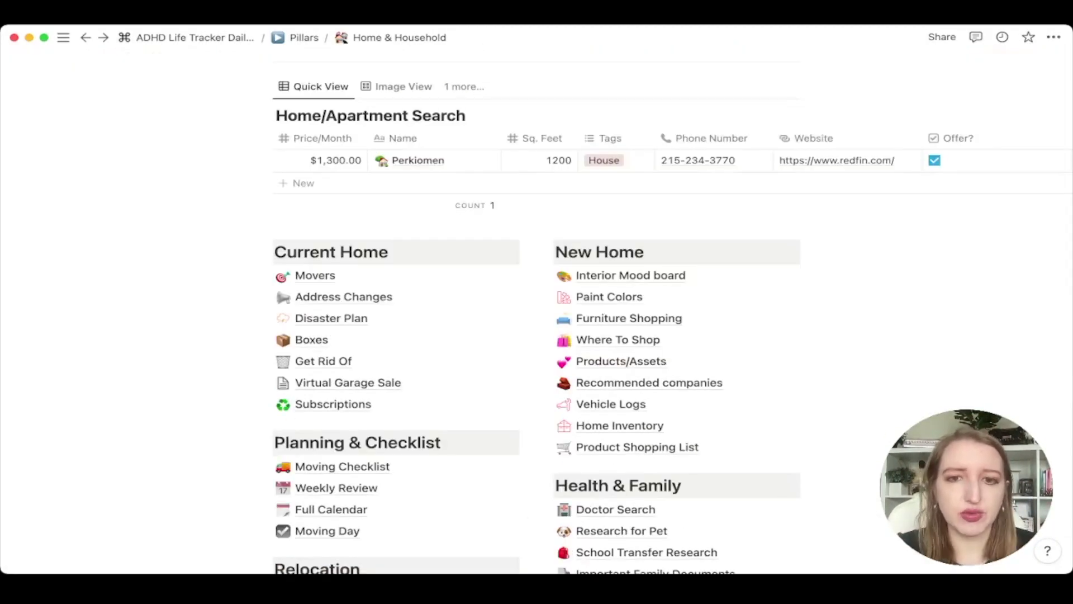
{"action": "scroll", "coordinate": [604, 221], "scroll_direction": "down", "scroll_amount": 10}
{"action": "scroll", "coordinate": [604, 222], "scroll_direction": "up", "scroll_amount": 7}
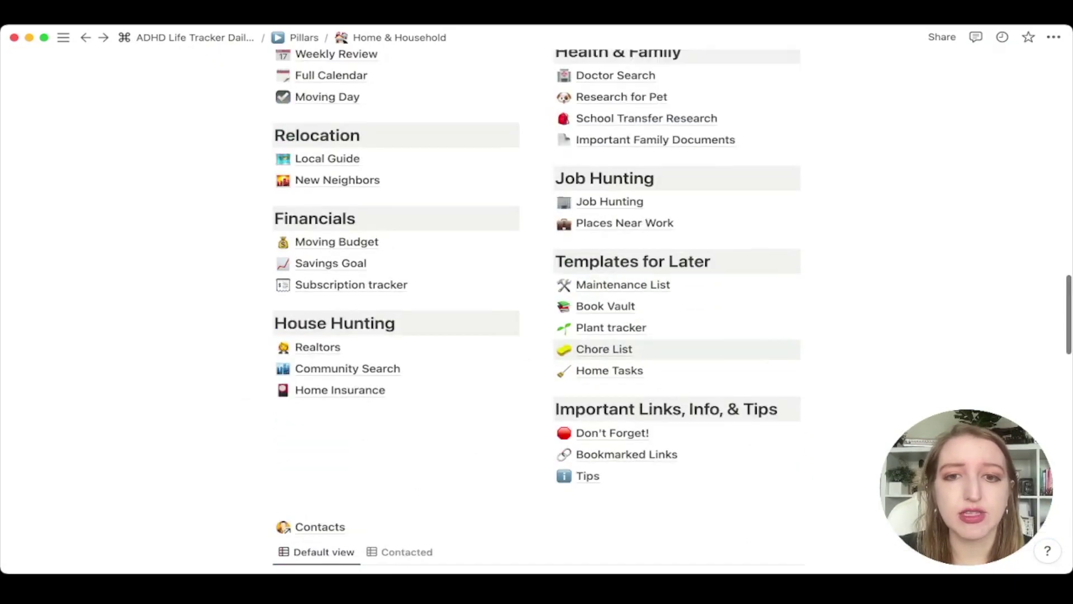
{"action": "scroll", "coordinate": [565, 314], "scroll_direction": "up", "scroll_amount": 10}
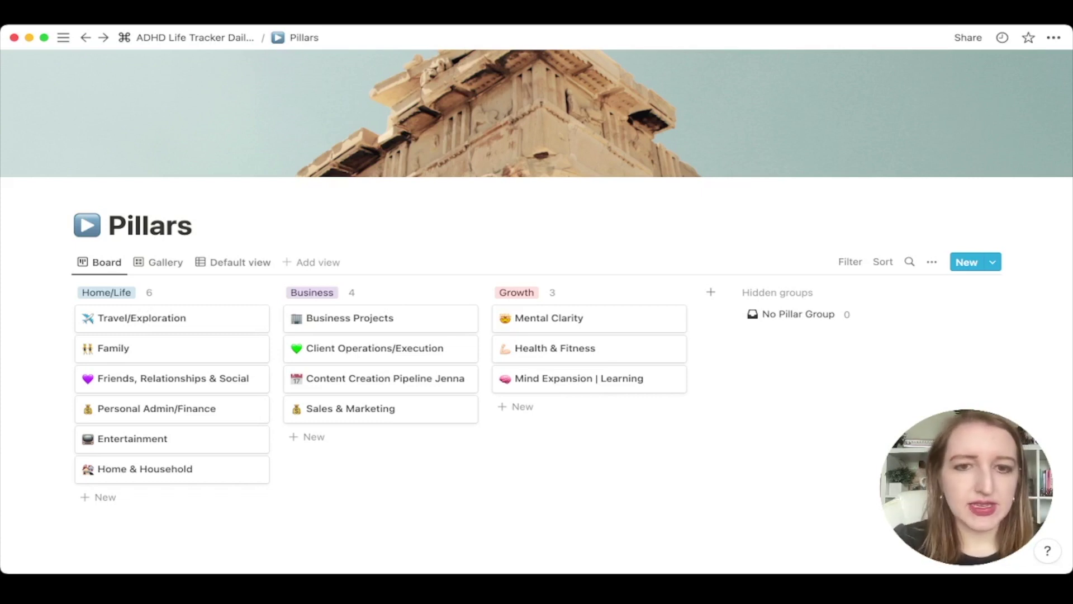
Preview and skim the Mind Expansion | Learning pillar, then return to the Daily Command Center dashboard.
{"action": "left_click", "coordinate": [580, 379]}
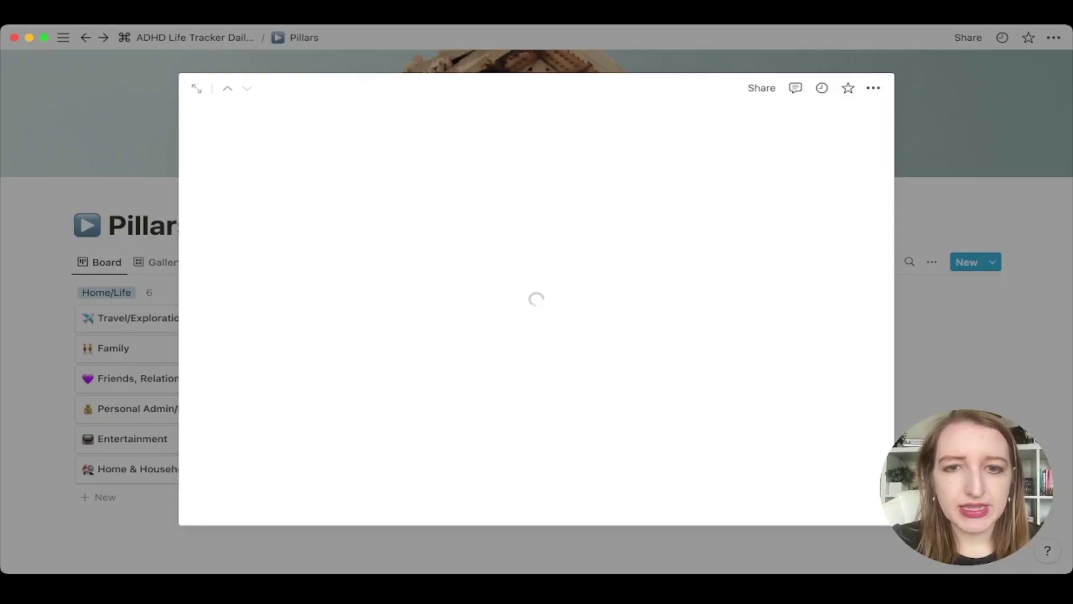
{"action": "scroll", "coordinate": [536, 302], "scroll_direction": "down", "scroll_amount": 15}
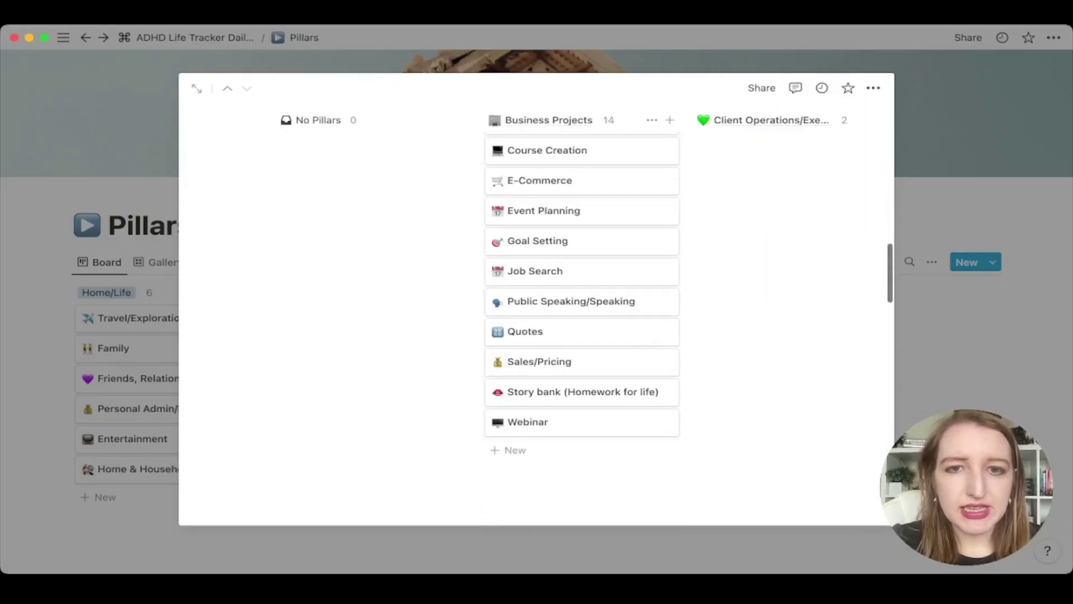
{"action": "scroll", "coordinate": [537, 376], "scroll_direction": "down", "scroll_amount": 5}
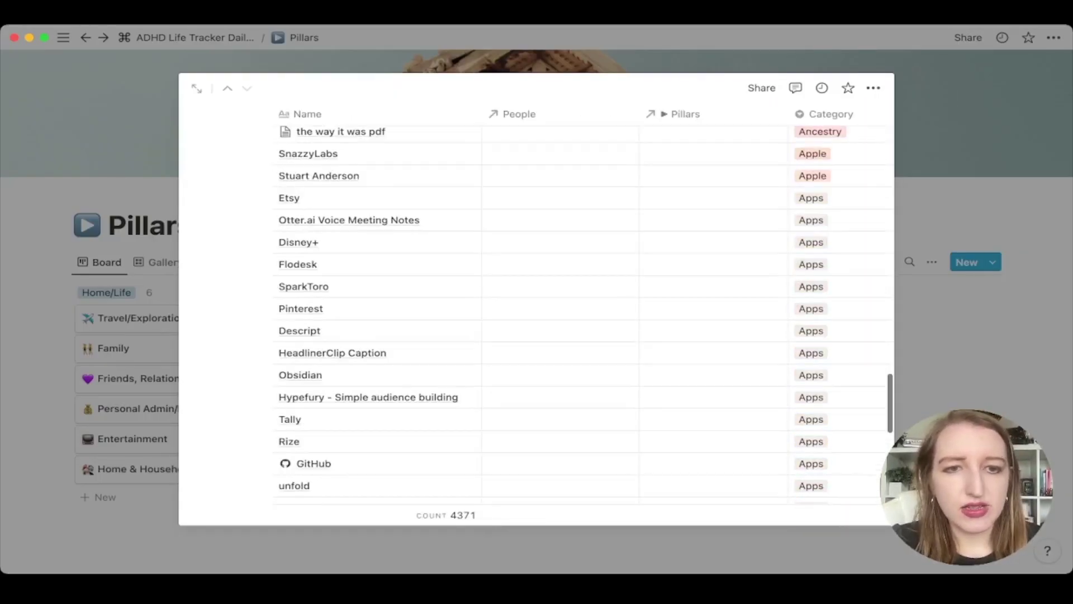
{"action": "scroll", "coordinate": [536, 377], "scroll_direction": "up", "scroll_amount": 20}
{"action": "key", "text": "Escape"}
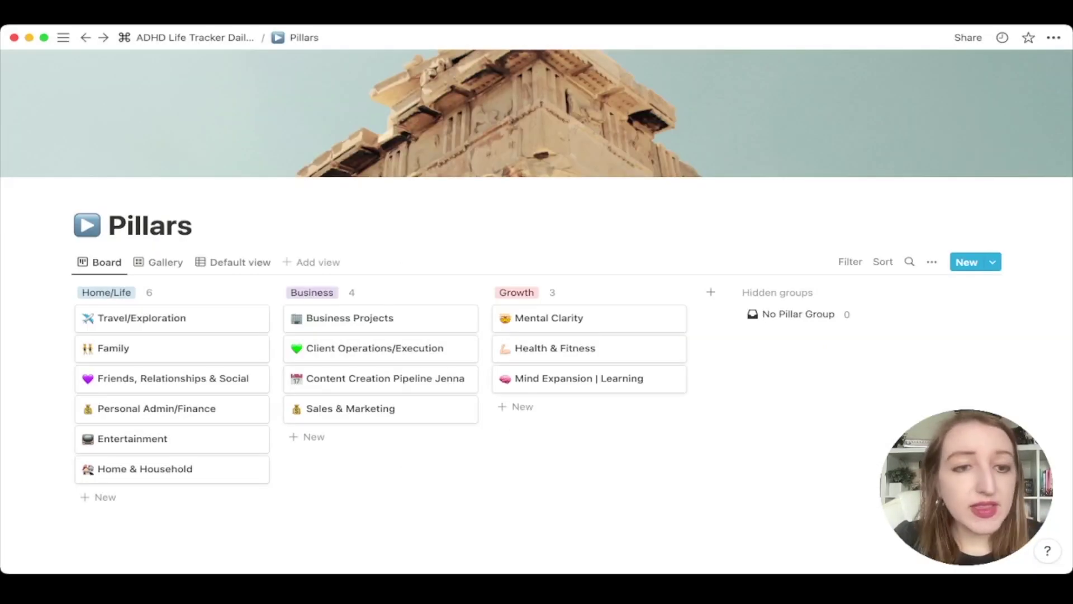
{"action": "scroll", "coordinate": [380, 263], "scroll_direction": "down", "scroll_amount": 2}
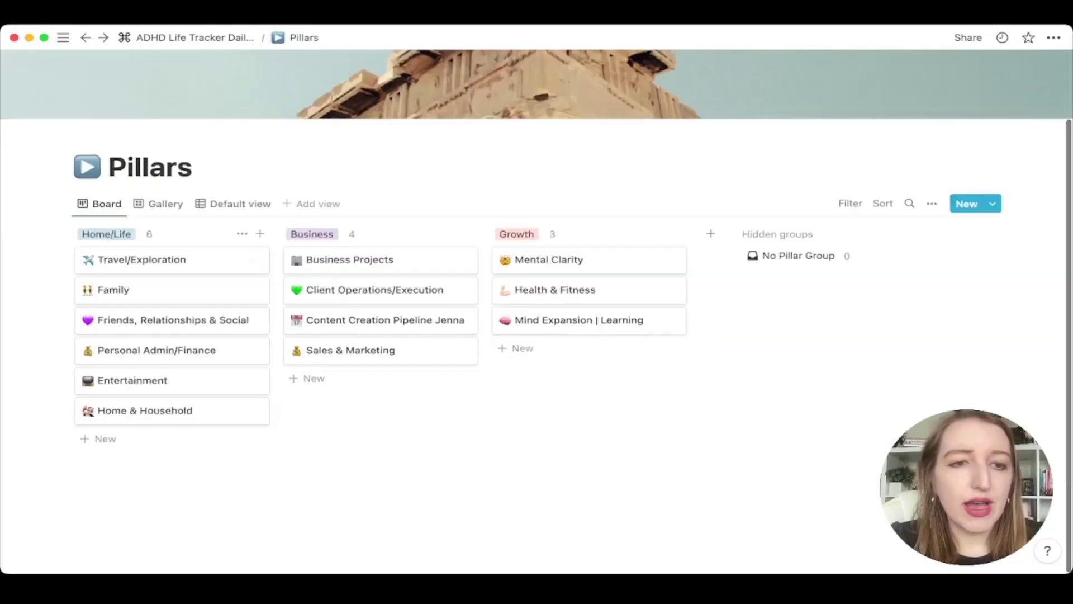
{"action": "left_click", "coordinate": [186, 37]}
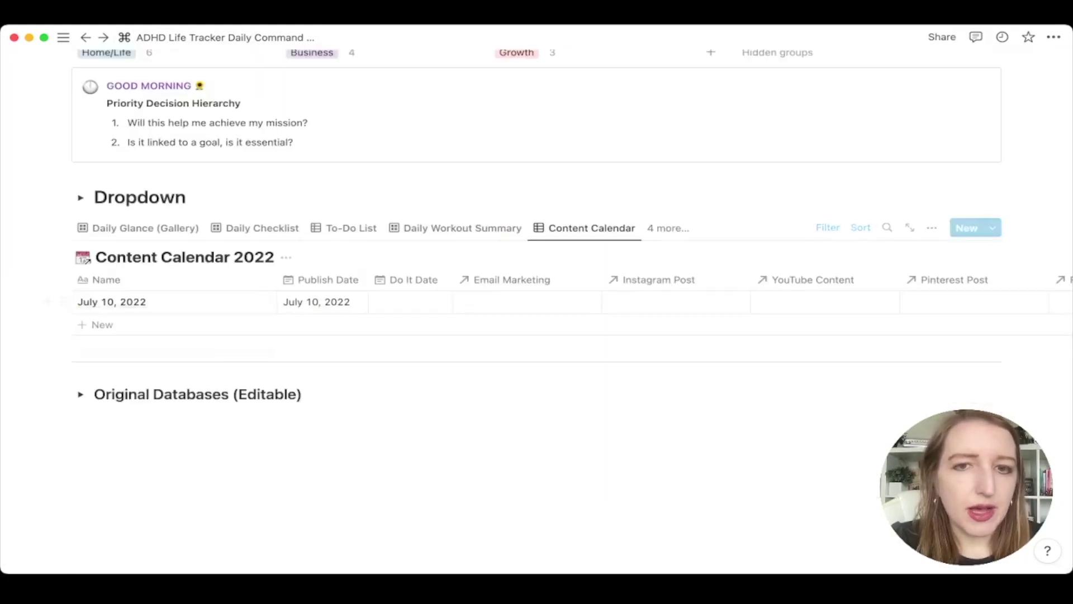
{"action": "scroll", "coordinate": [536, 280], "scroll_direction": "up", "scroll_amount": 4}
{"action": "scroll", "coordinate": [537, 313], "scroll_direction": "up", "scroll_amount": 3}
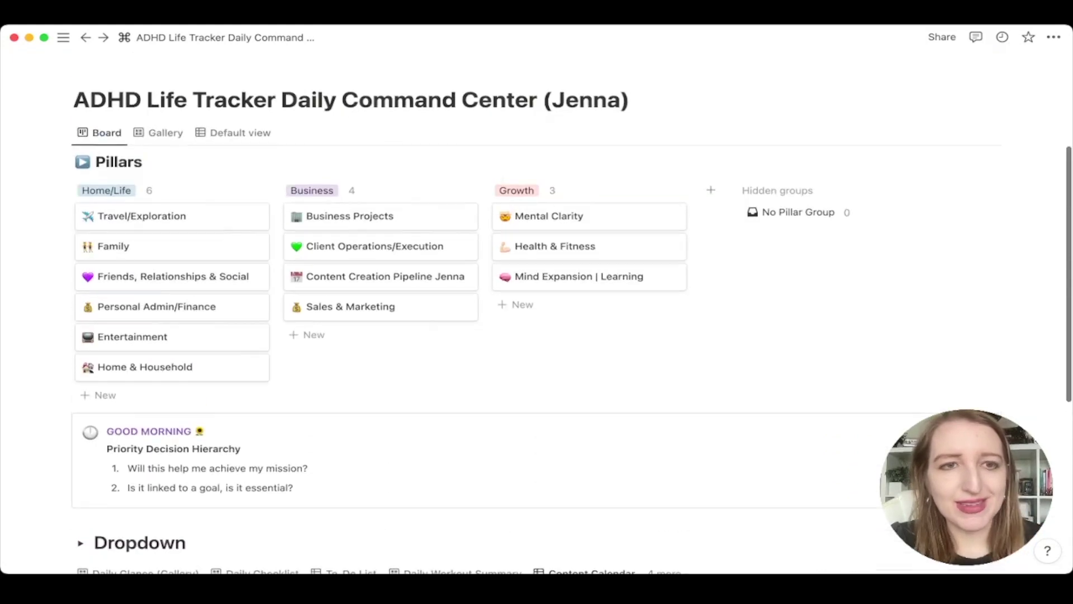
{"action": "mouse_move", "coordinate": [64, 37]}
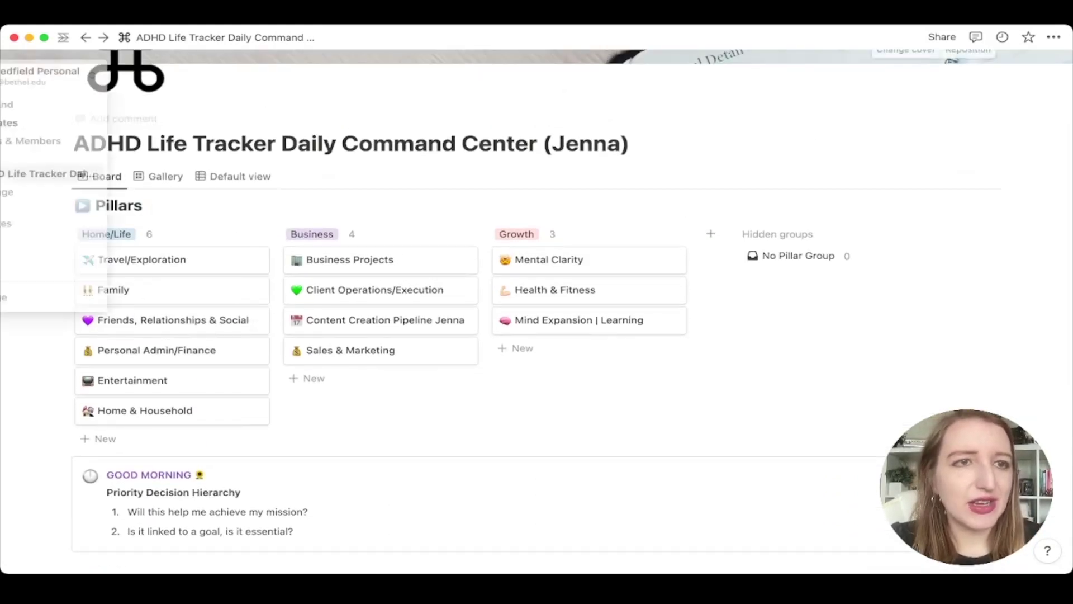
{"action": "left_click", "coordinate": [63, 37]}
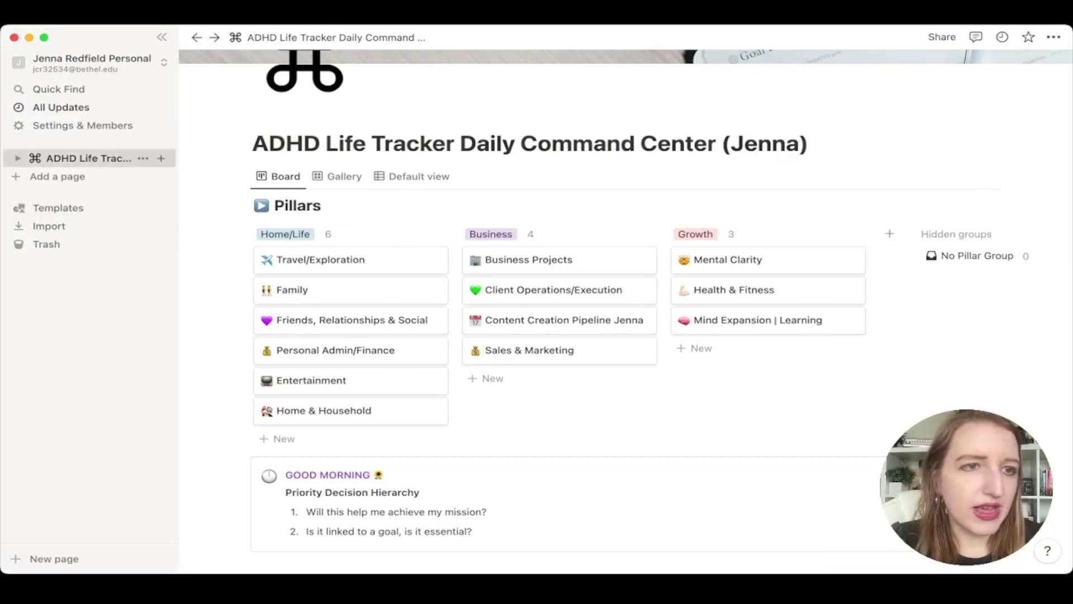
{"action": "left_click", "coordinate": [17, 158]}
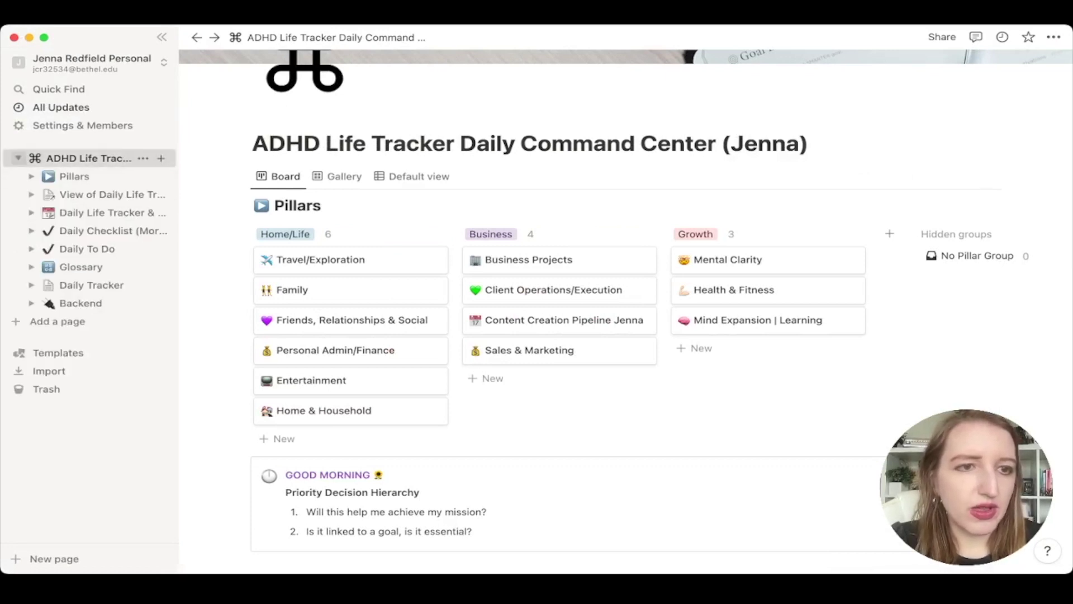
{"action": "left_click", "coordinate": [17, 159]}
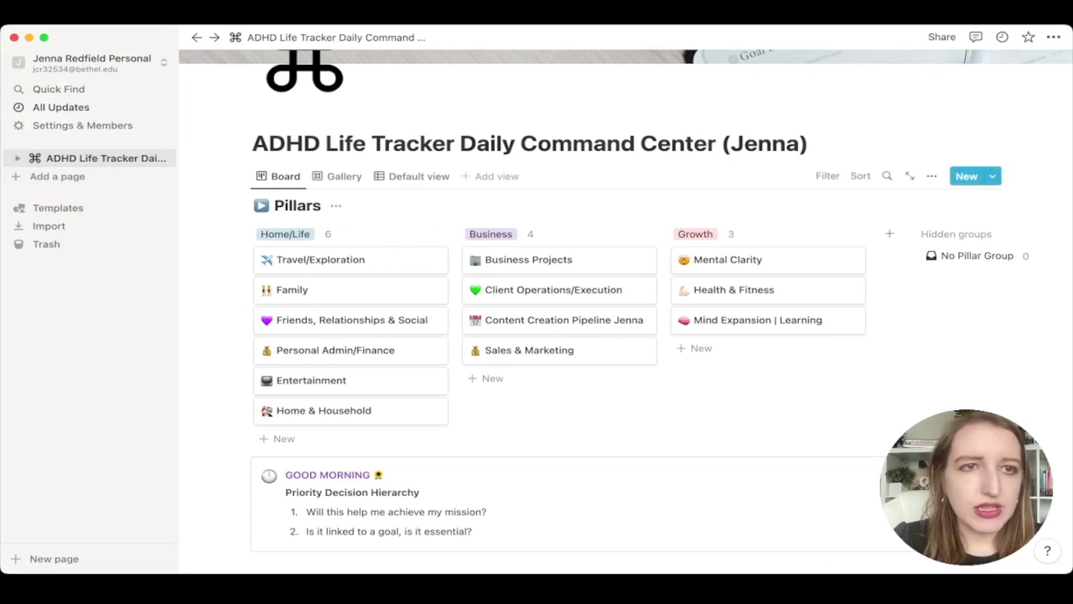
{"action": "key", "text": "super+backslash"}
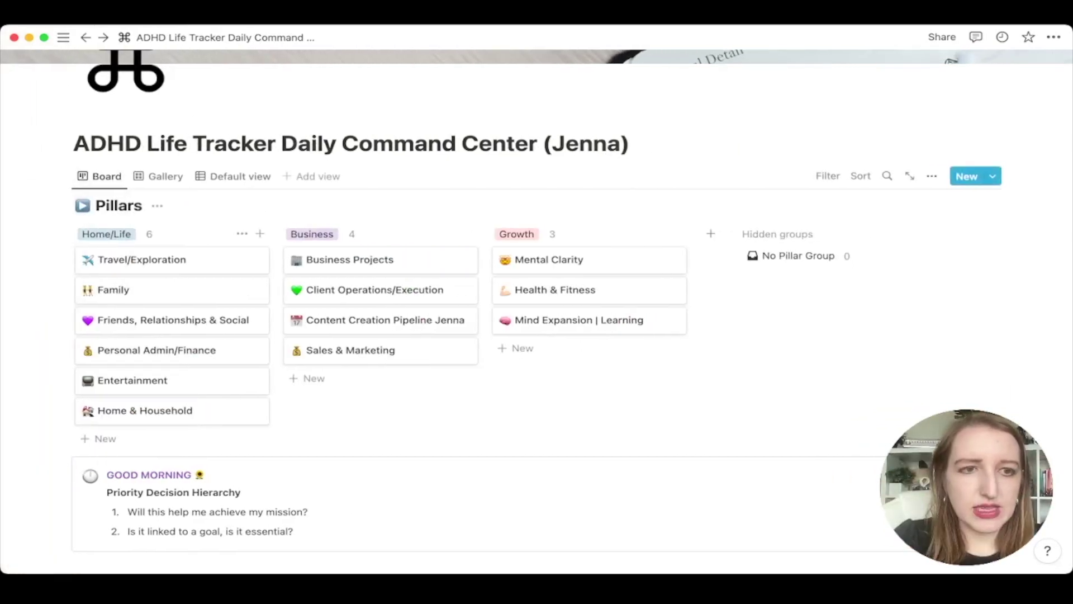